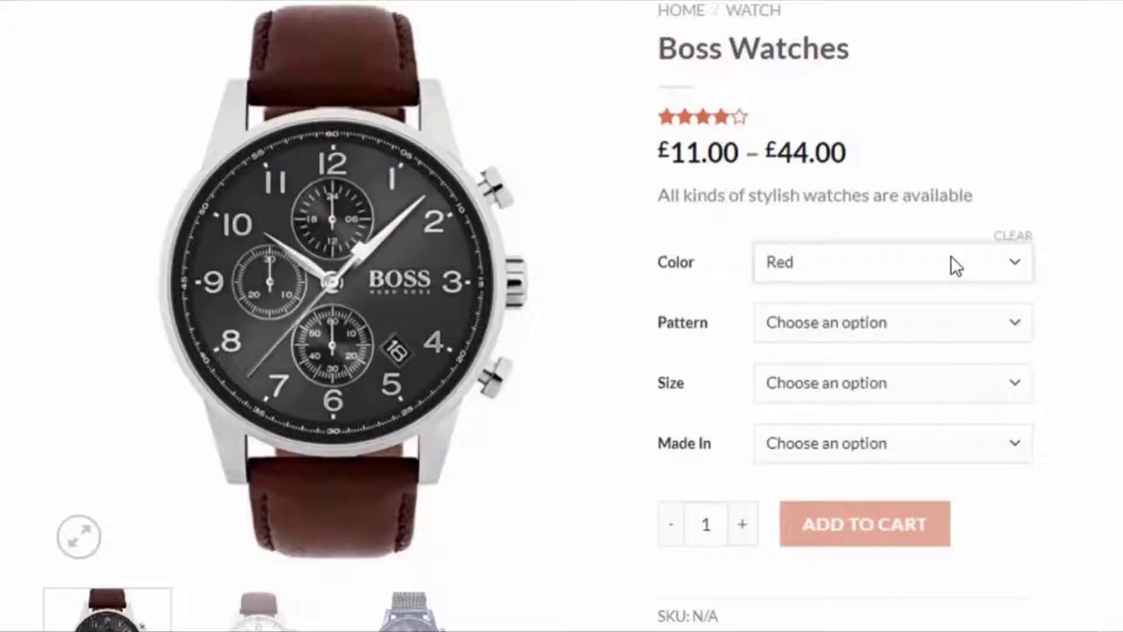
- Open the Color options on the Boss Watches product page
{"action": "left_click", "coordinate": [950, 262]}
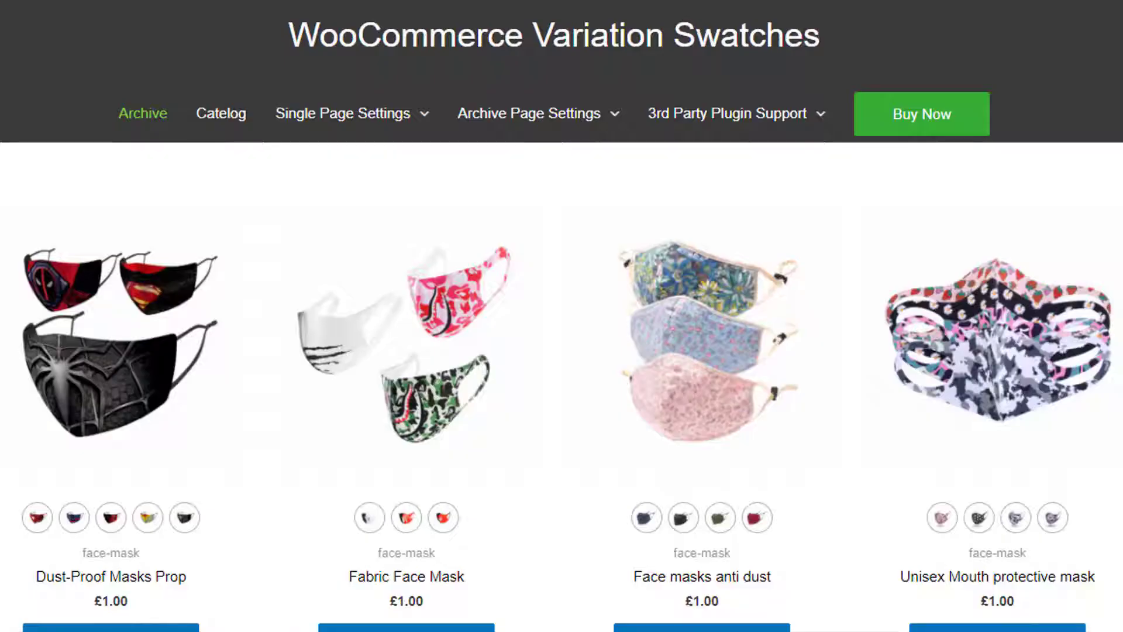
- Scroll down the swatches archive past the cosmetics, watches and sneakers products
{"action": "scroll", "coordinate": [561, 316], "scroll_direction": "down", "scroll_amount": 5}
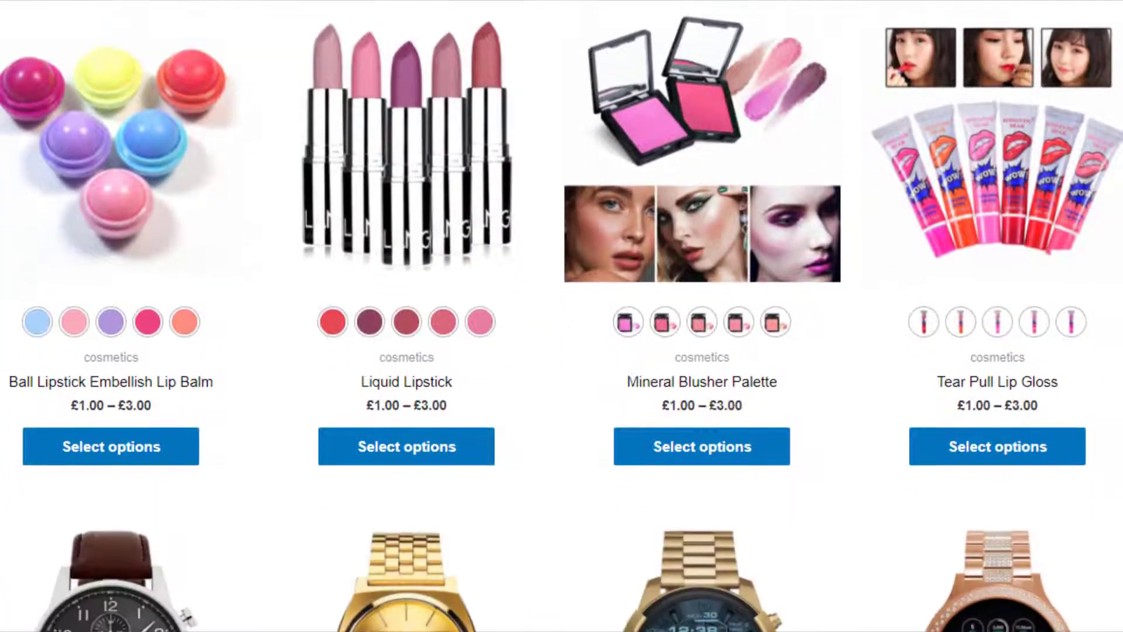
{"action": "scroll", "coordinate": [562, 316], "scroll_direction": "down", "scroll_amount": 8}
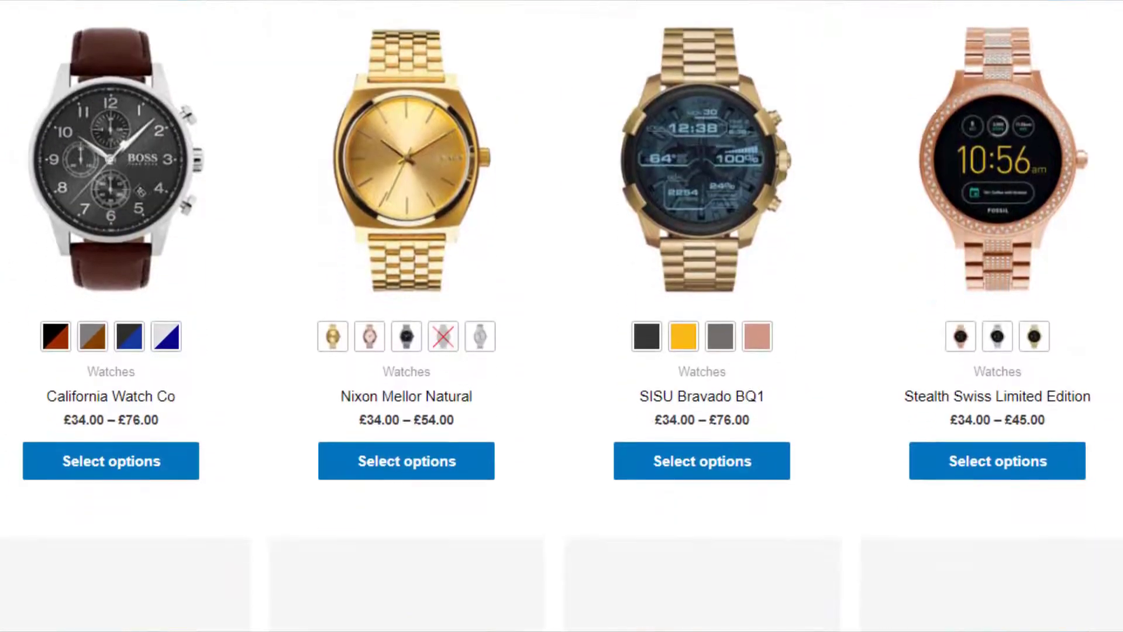
{"action": "scroll", "coordinate": [562, 316], "scroll_direction": "down", "scroll_amount": 4}
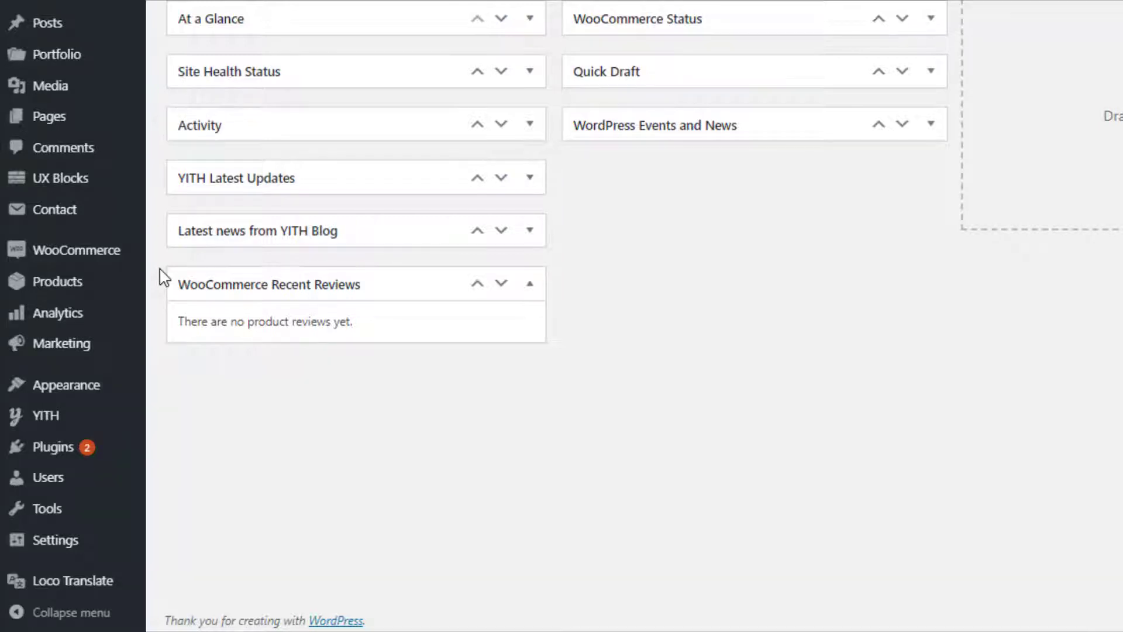
- Add the Color, Pattern, Made In and Size attributes under Products > Attributes
{"action": "mouse_move", "coordinate": [143, 296]}
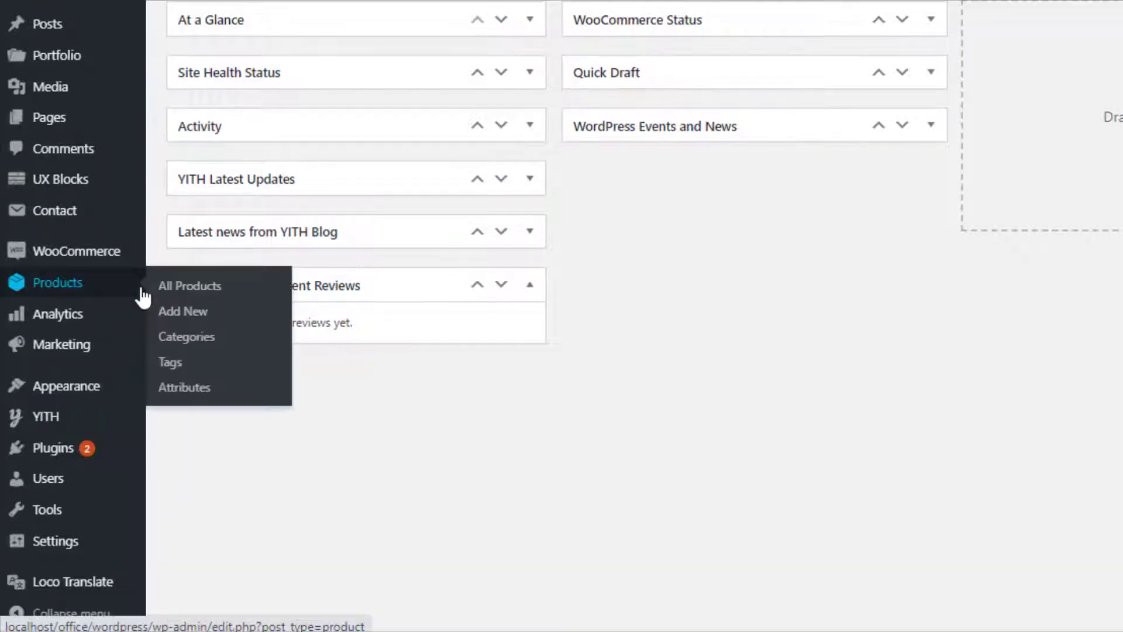
{"action": "left_click", "coordinate": [185, 389]}
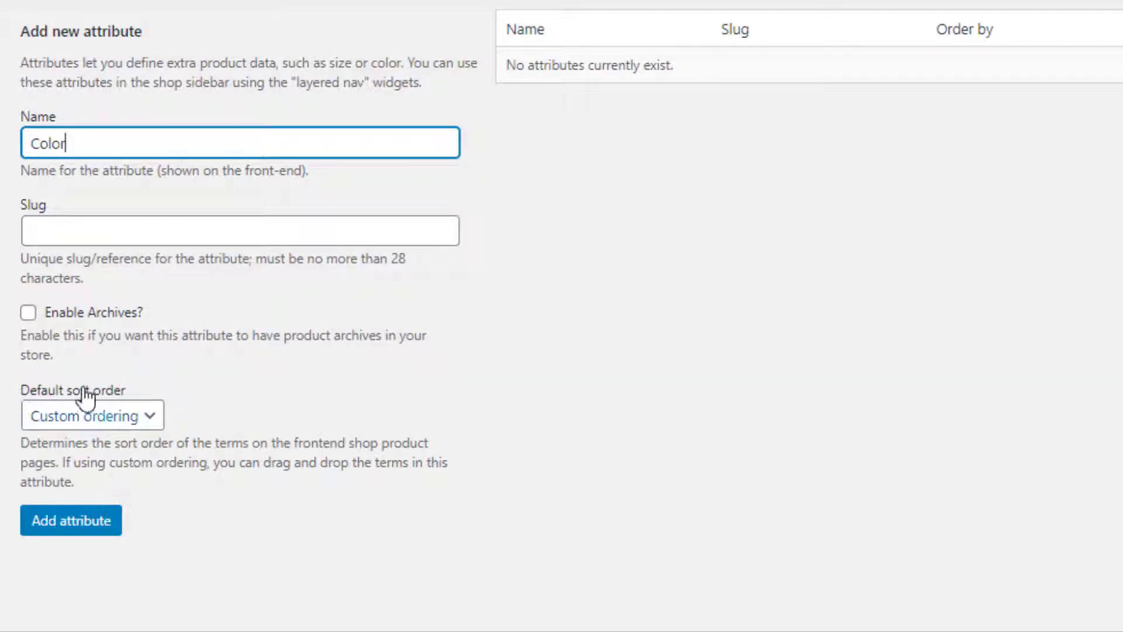
{"action": "left_click", "coordinate": [75, 530]}
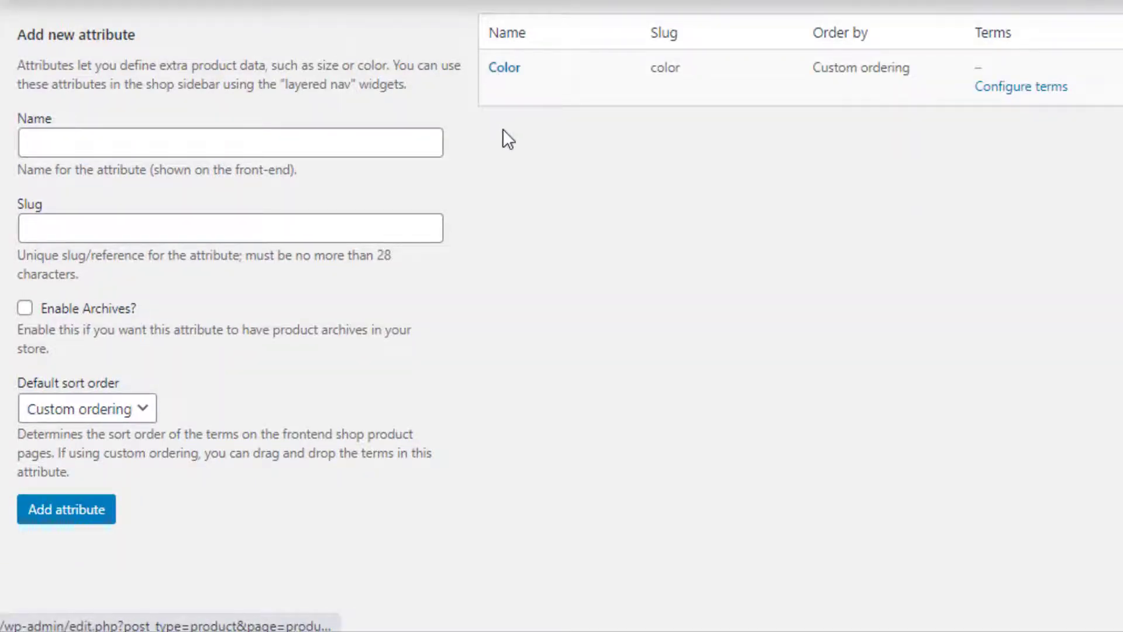
{"action": "left_click", "coordinate": [51, 521]}
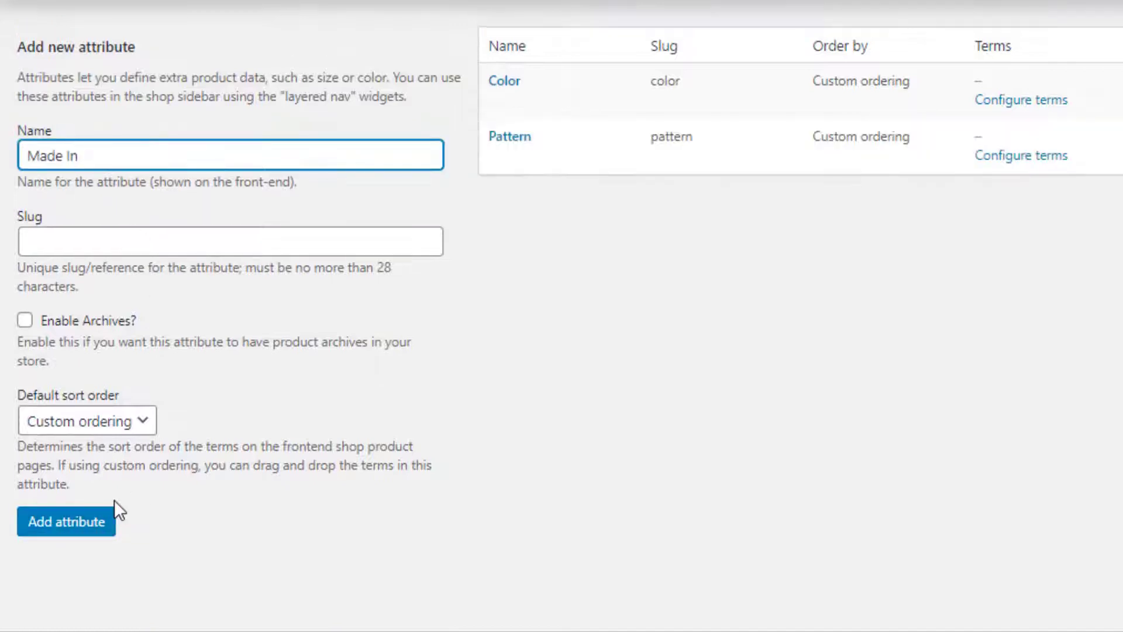
{"action": "left_click", "coordinate": [63, 530]}
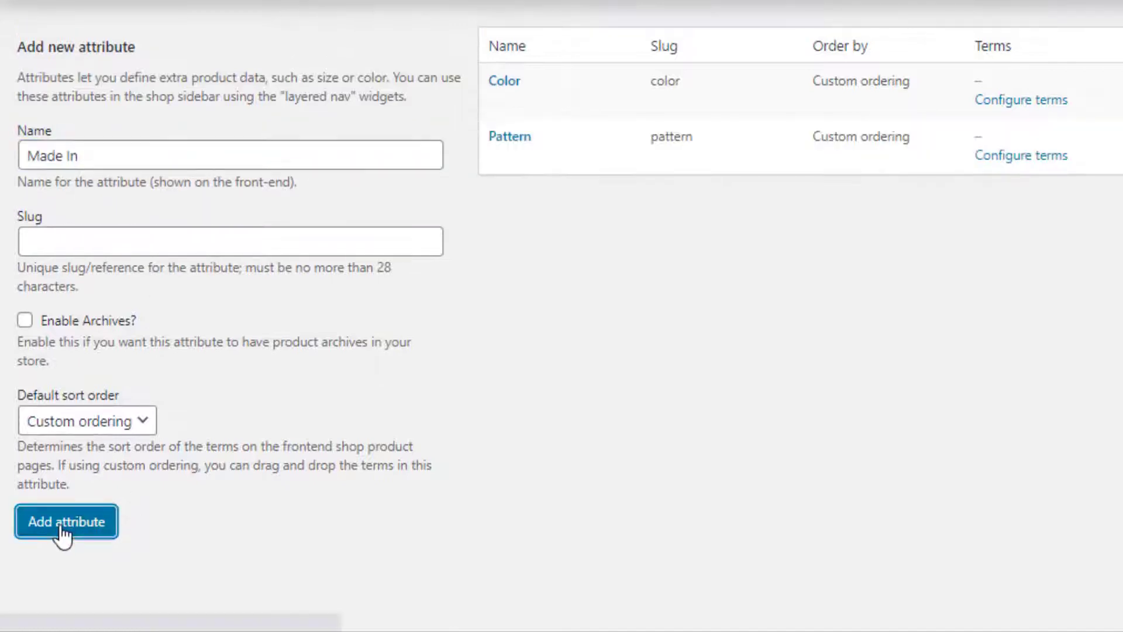
{"action": "type", "text": "Size"}
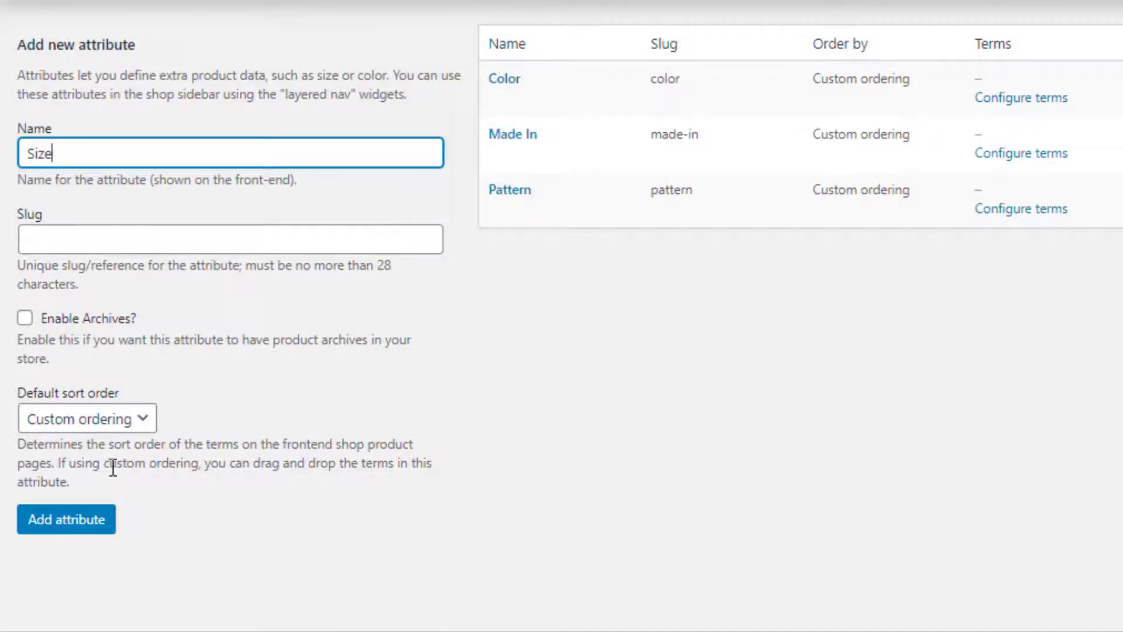
{"action": "left_click", "coordinate": [78, 530]}
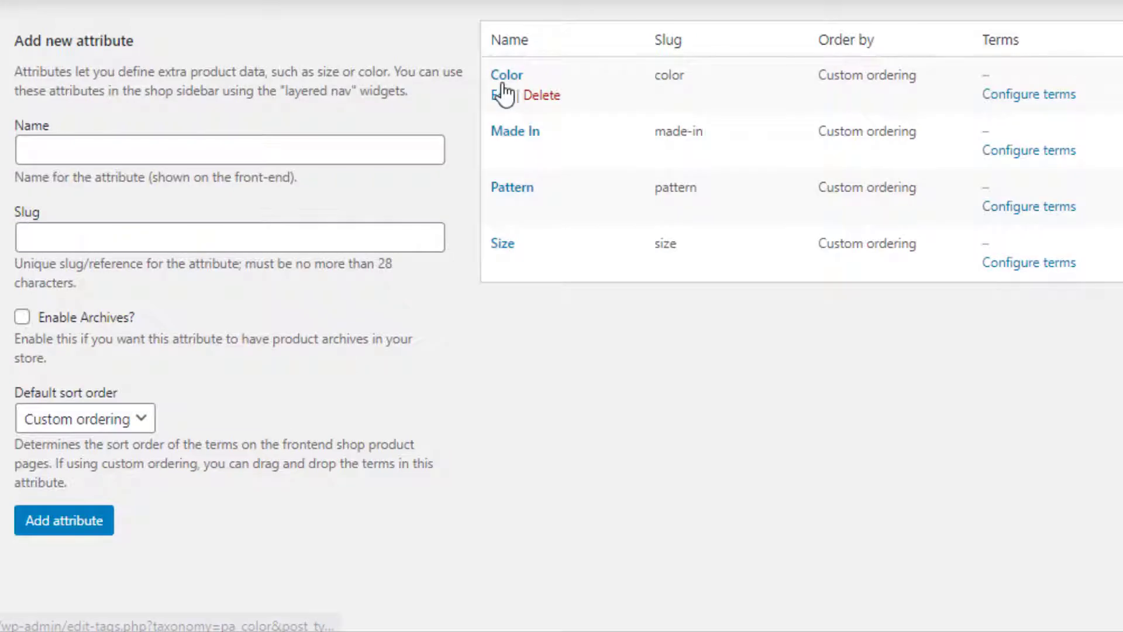
- Add Red, Green and Blue as terms of the Color attribute
{"action": "left_click", "coordinate": [998, 102]}
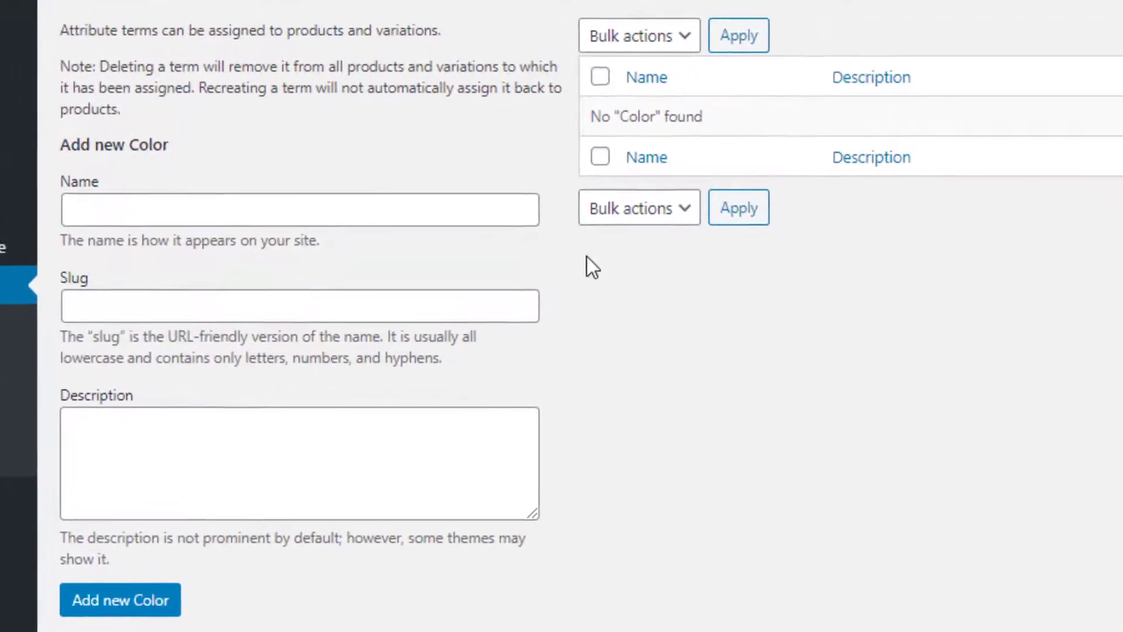
{"action": "left_click", "coordinate": [26, 195]}
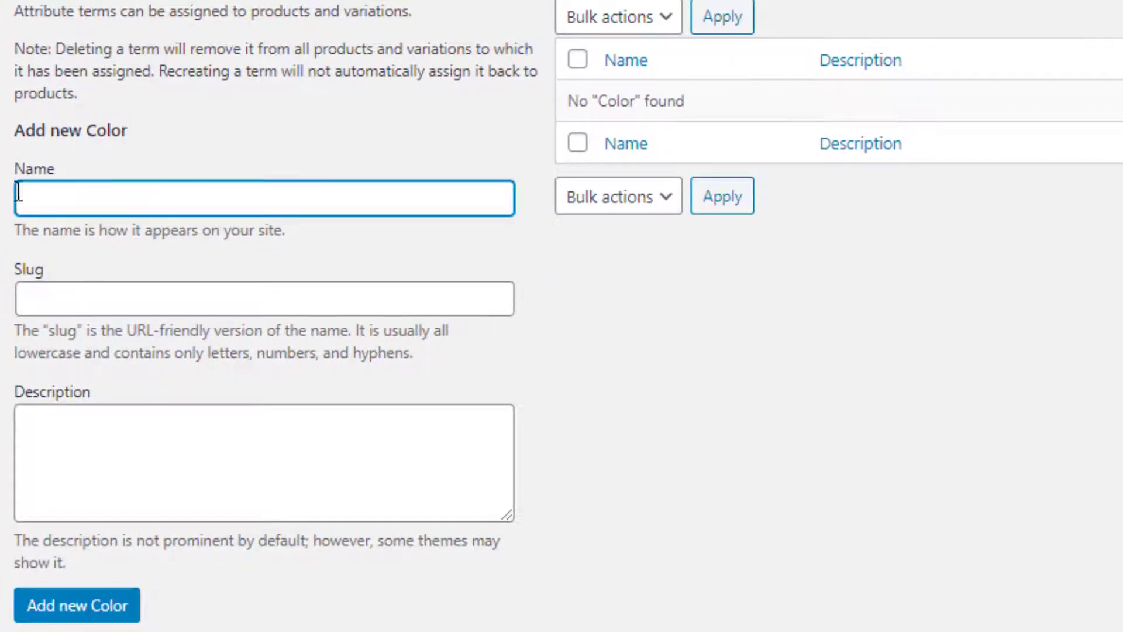
{"action": "type", "text": "Red"}
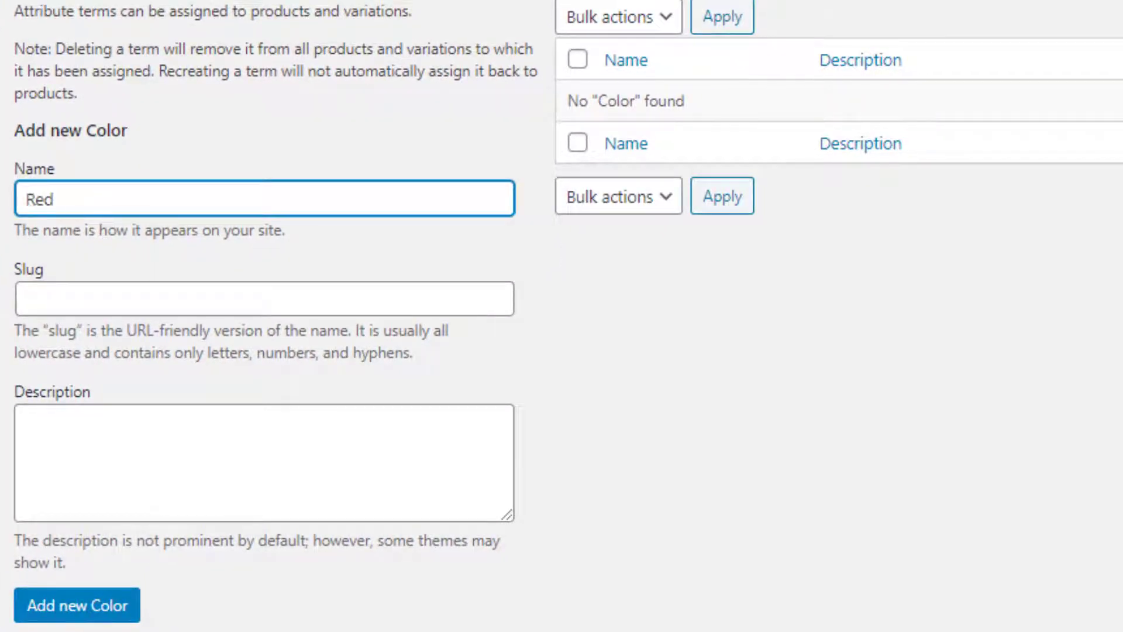
{"action": "left_click", "coordinate": [91, 609]}
{"action": "type", "text": "Green"}
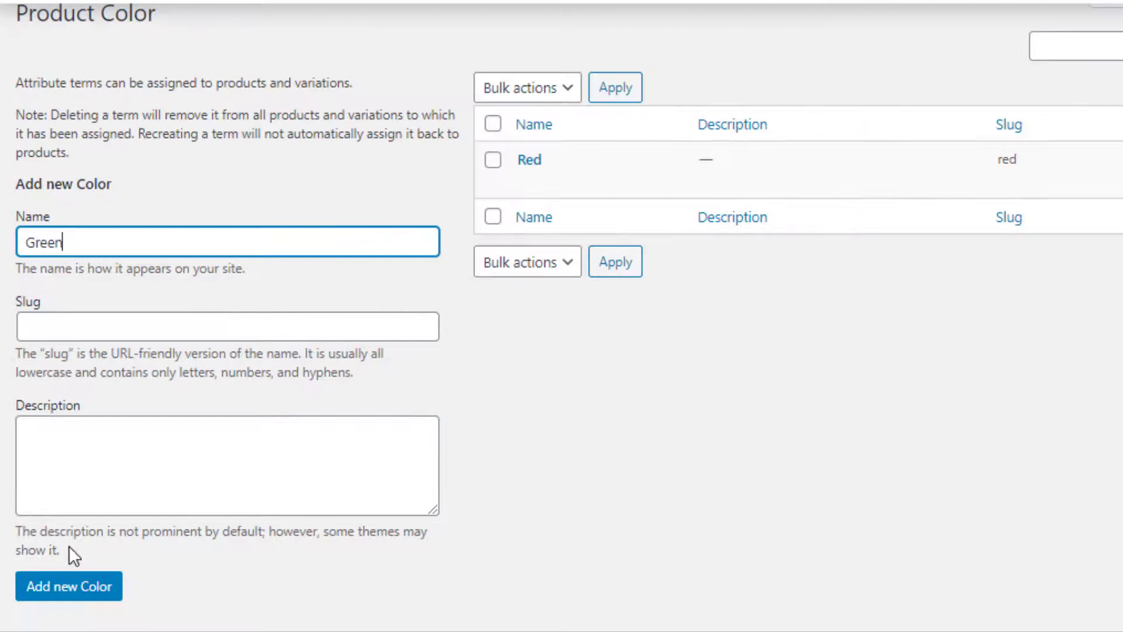
{"action": "left_click", "coordinate": [88, 588]}
{"action": "type", "text": "Blue"}
{"action": "left_click", "coordinate": [87, 593]}
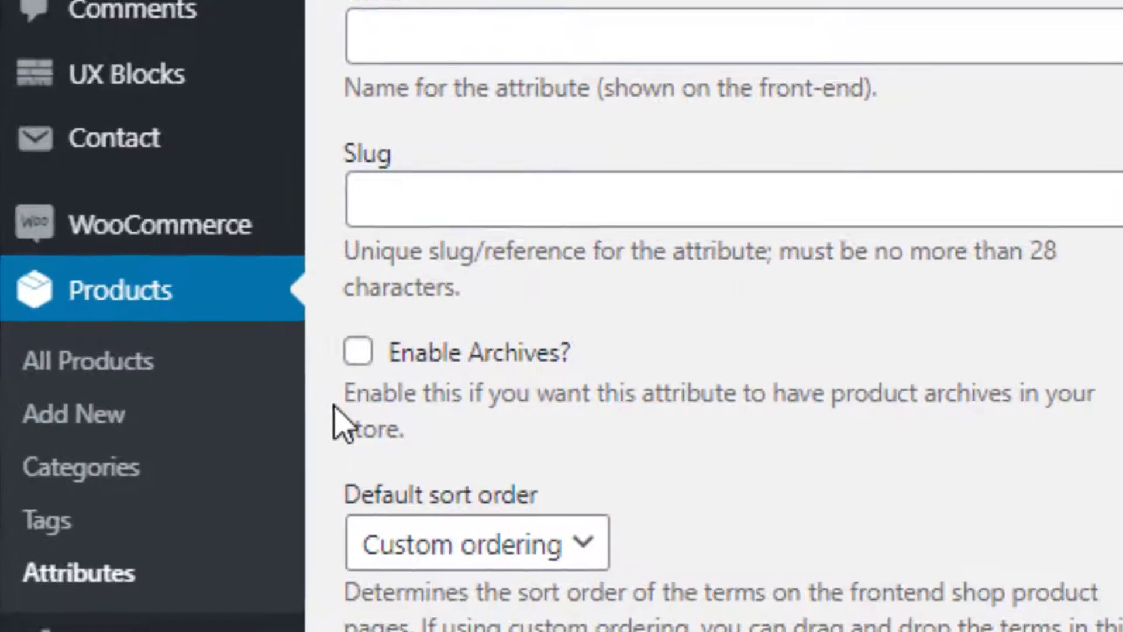
- Create a new product named 'Variable Product' with a pasted short description, typed as Variable product
{"action": "left_click", "coordinate": [114, 417]}
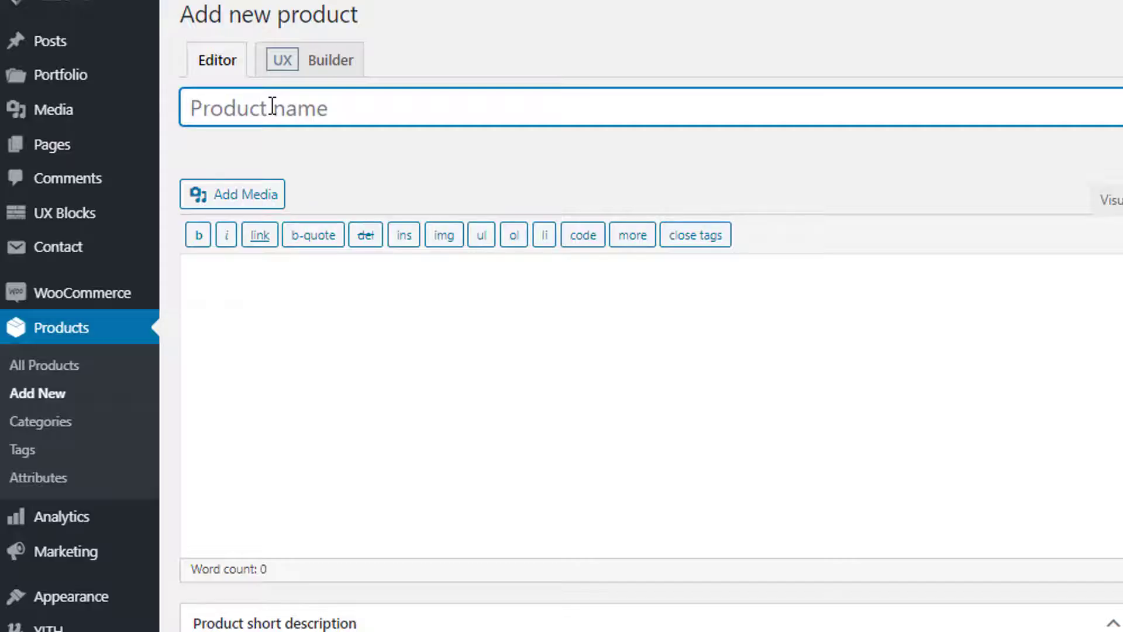
{"action": "type", "text": "Variable Product"}
{"action": "scroll", "coordinate": [324, 192], "scroll_direction": "down", "scroll_amount": 10}
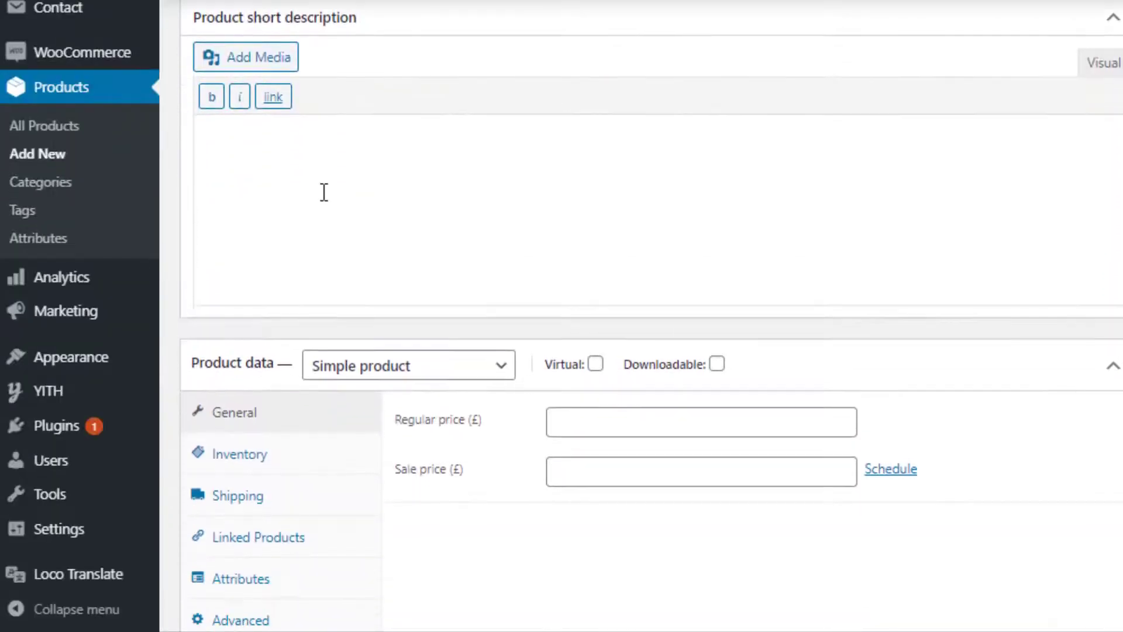
{"action": "left_click", "coordinate": [324, 192]}
{"action": "type", "text": "you will get various kinds of products here"}
{"action": "left_click", "coordinate": [468, 366]}
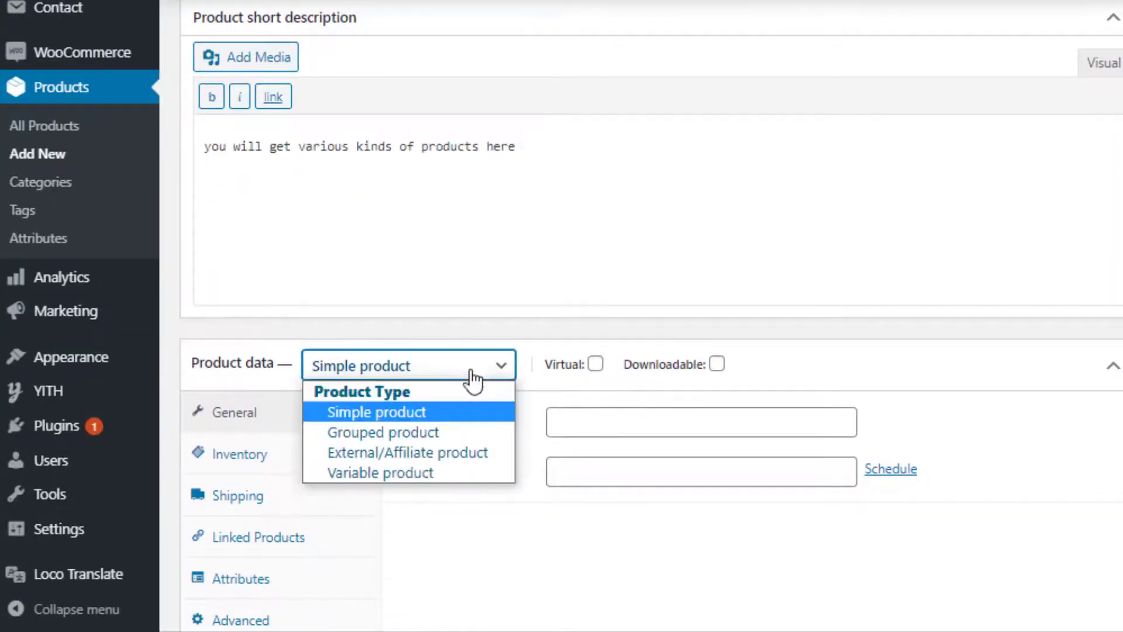
{"action": "left_click", "coordinate": [433, 469]}
- Attach the Color, Made In, Pattern and Size attributes to the product
{"action": "left_click", "coordinate": [242, 538]}
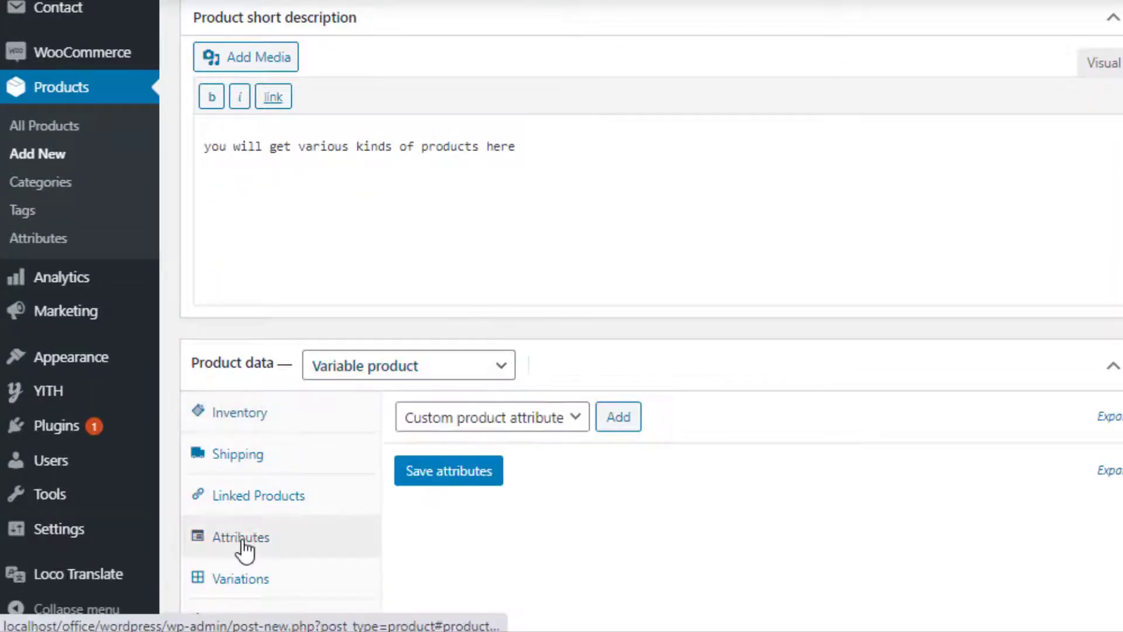
{"action": "left_click", "coordinate": [492, 417]}
{"action": "left_click", "coordinate": [492, 436]}
{"action": "left_click", "coordinate": [619, 417]}
{"action": "left_click", "coordinate": [491, 373]}
{"action": "left_click", "coordinate": [550, 427]}
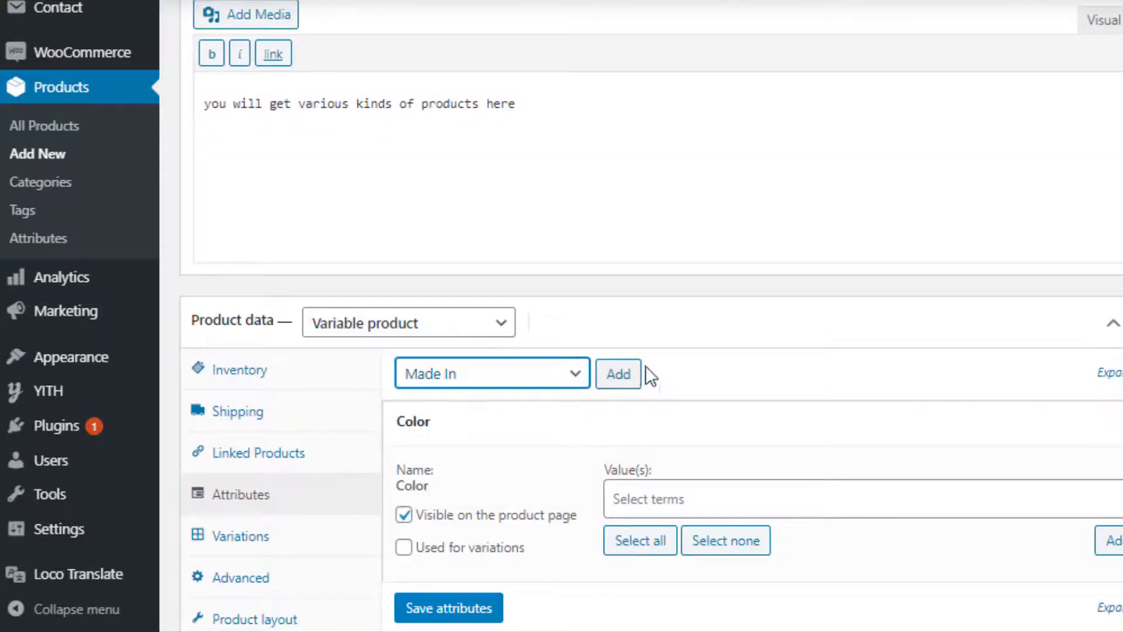
{"action": "left_click", "coordinate": [618, 373]}
{"action": "left_click", "coordinate": [491, 373]}
{"action": "left_click", "coordinate": [508, 459]}
{"action": "left_click", "coordinate": [618, 377]}
{"action": "left_click", "coordinate": [526, 373]}
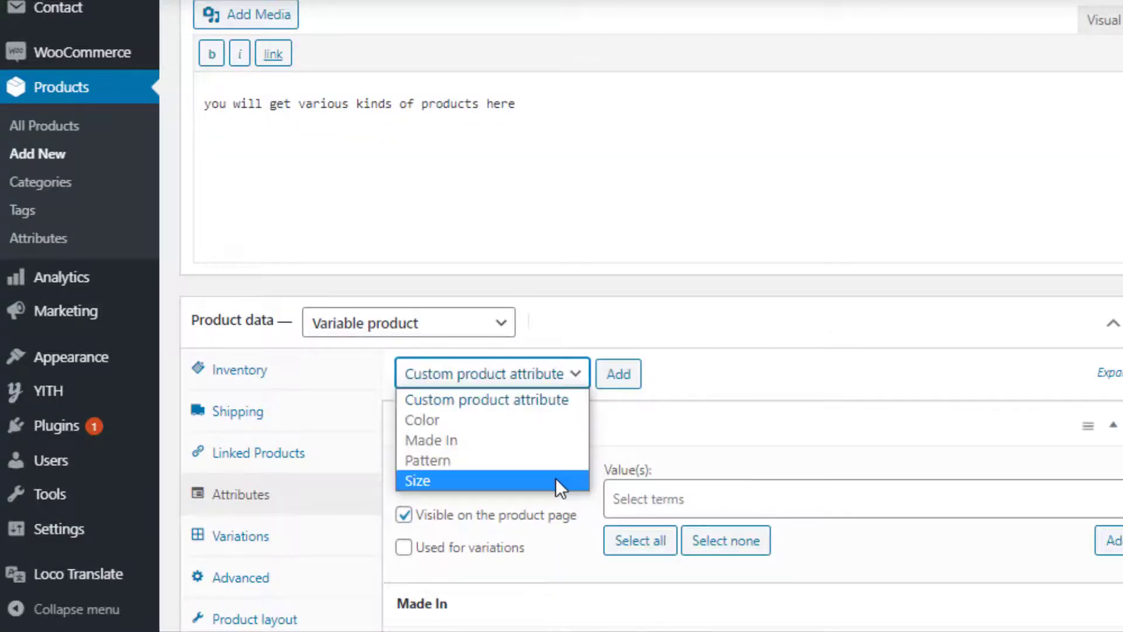
{"action": "left_click", "coordinate": [555, 480]}
{"action": "left_click", "coordinate": [625, 377]}
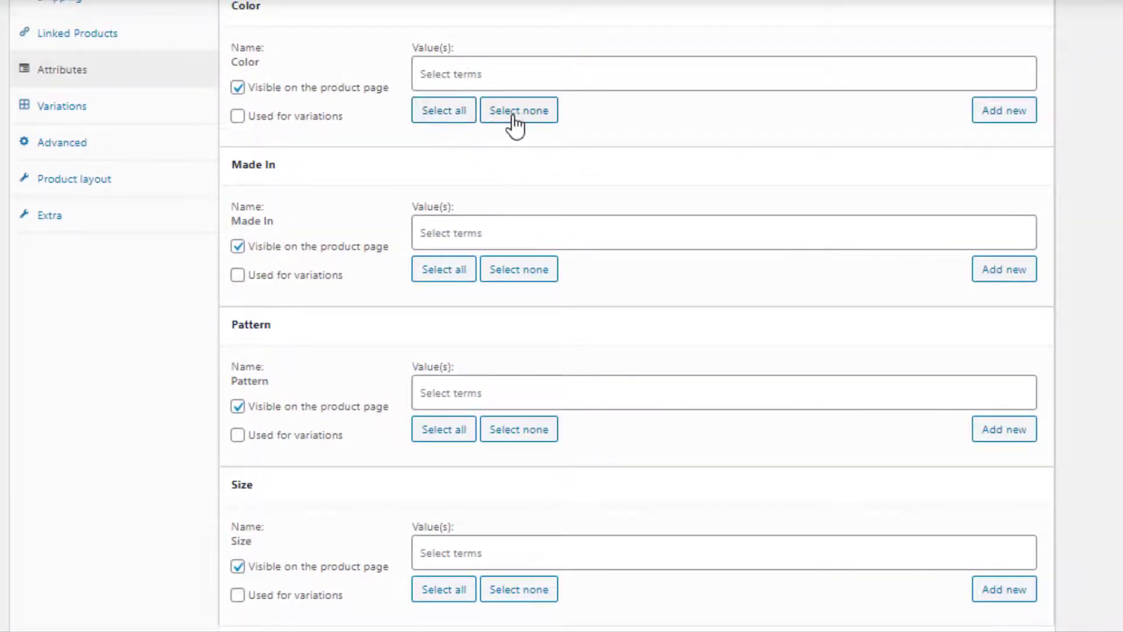
- Give Color, Made In and Pattern all their terms and mark all four attributes as used for variations
{"action": "left_click", "coordinate": [444, 111]}
{"action": "left_click", "coordinate": [237, 115]}
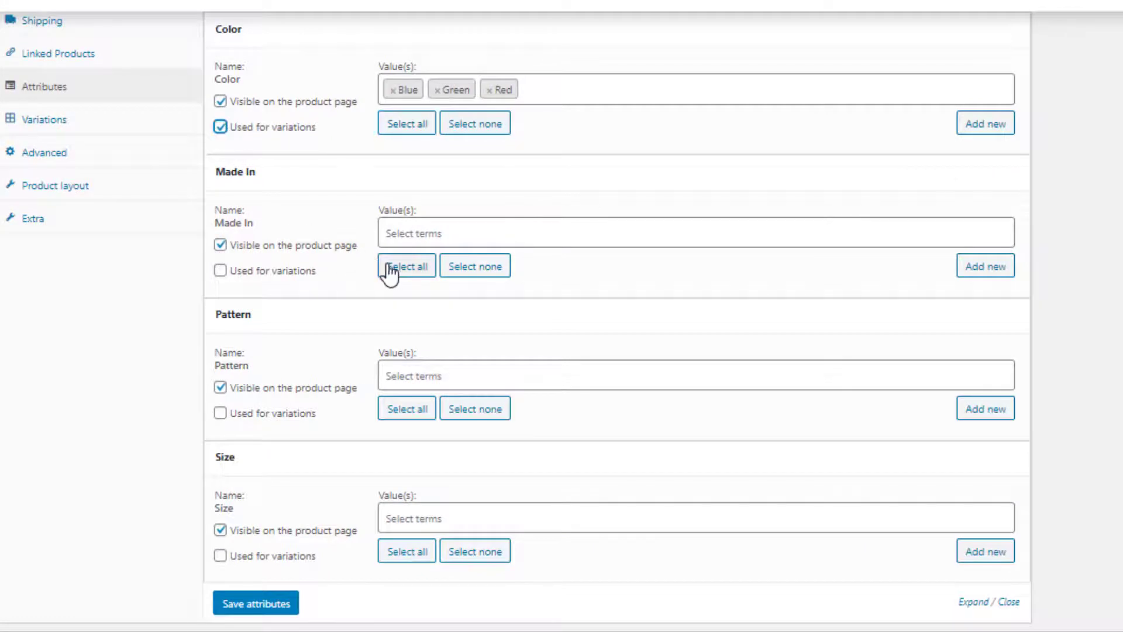
{"action": "left_click", "coordinate": [390, 270]}
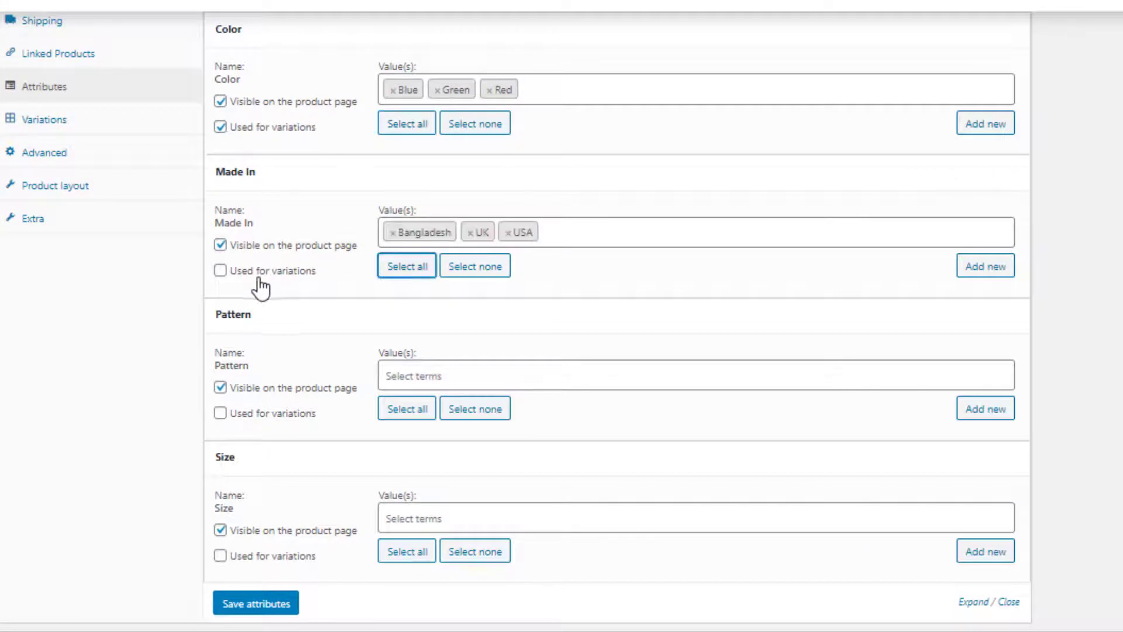
{"action": "left_click", "coordinate": [221, 271]}
{"action": "left_click", "coordinate": [391, 411]}
{"action": "left_click", "coordinate": [221, 414]}
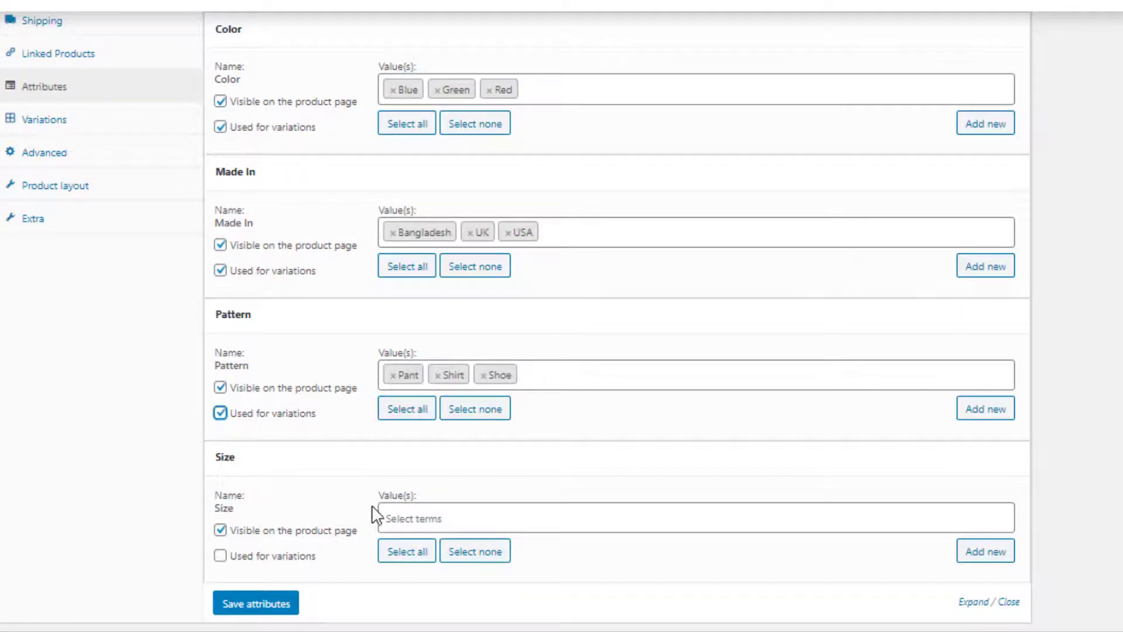
{"action": "left_click", "coordinate": [409, 551]}
- Save the product attributes and go to the Variations section
{"action": "left_click", "coordinate": [220, 556]}
{"action": "left_click", "coordinate": [245, 604]}
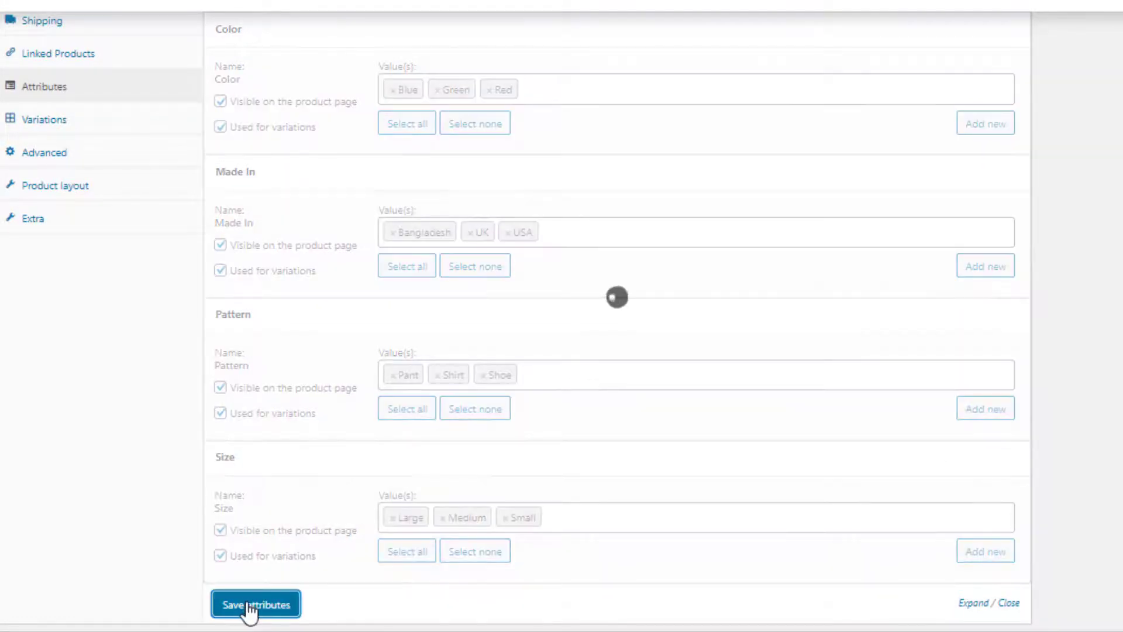
{"action": "left_click", "coordinate": [73, 513]}
- Generate variations from all attributes and expand them for editing
{"action": "left_click", "coordinate": [424, 383]}
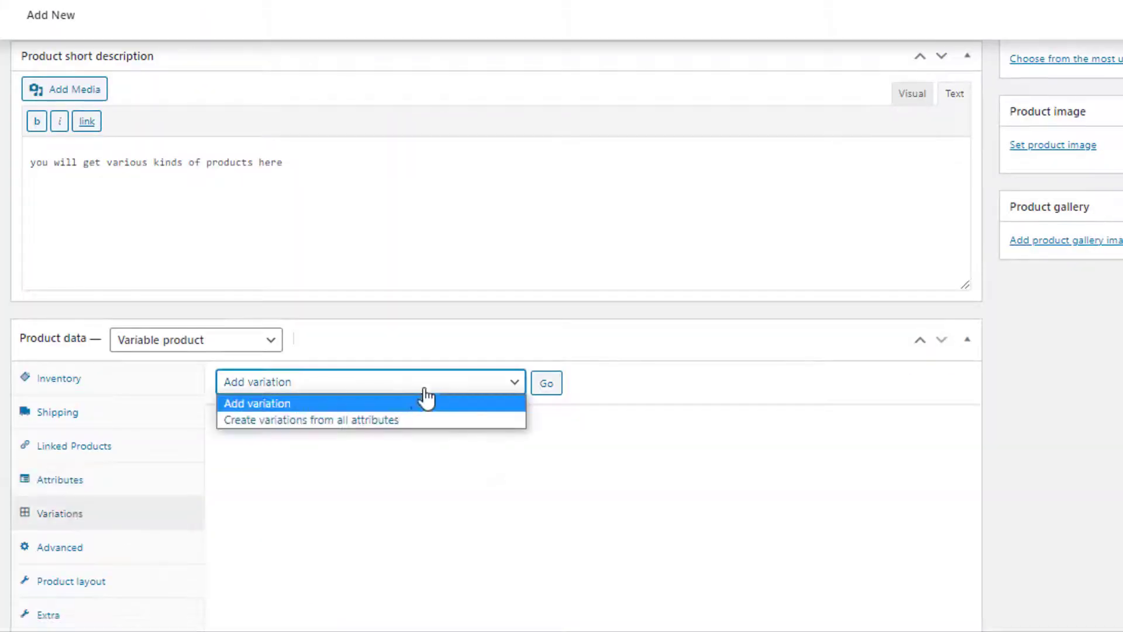
{"action": "left_click", "coordinate": [378, 419]}
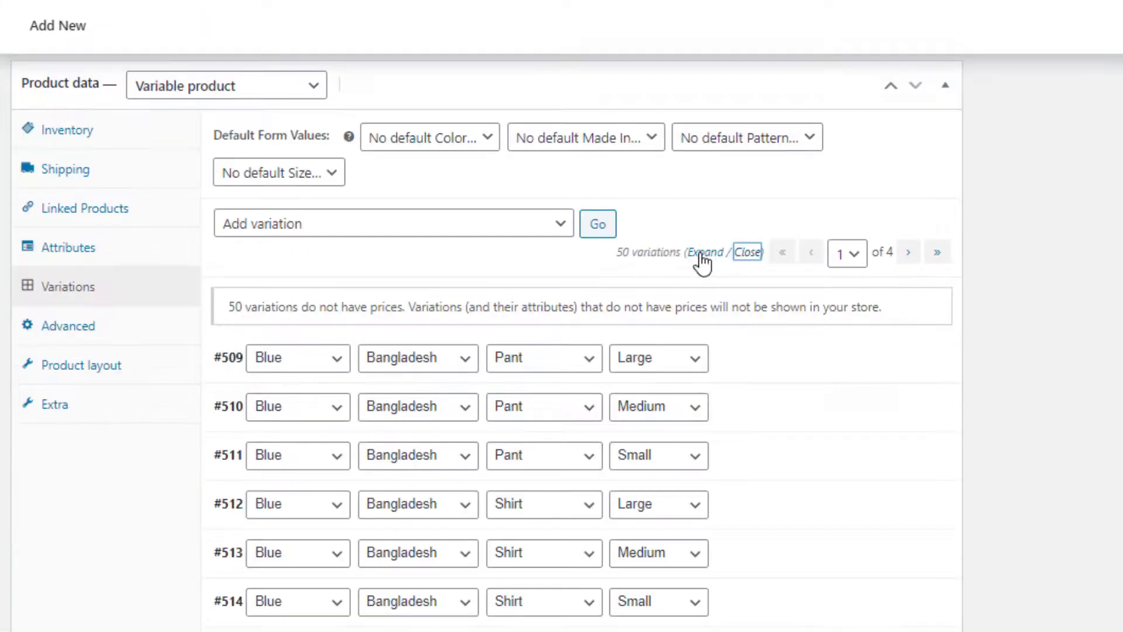
{"action": "left_click", "coordinate": [700, 252]}
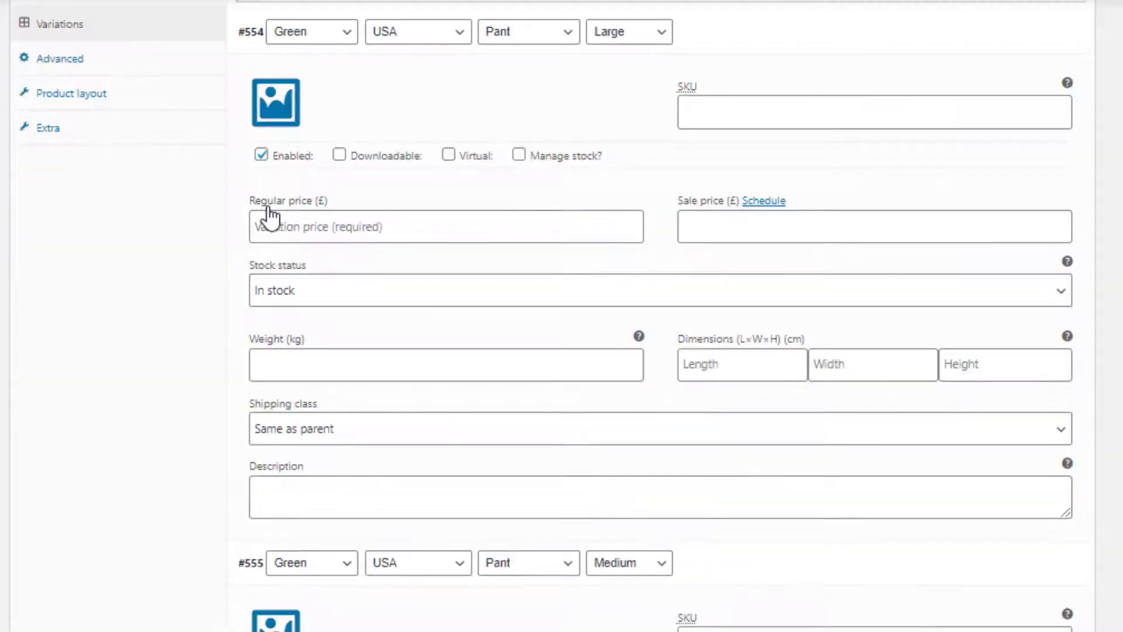
- Set regular prices 60, 61, 62, 63 and 64 on variations #554–#558 and save
{"action": "left_click", "coordinate": [284, 232]}
{"action": "type", "text": "60"}
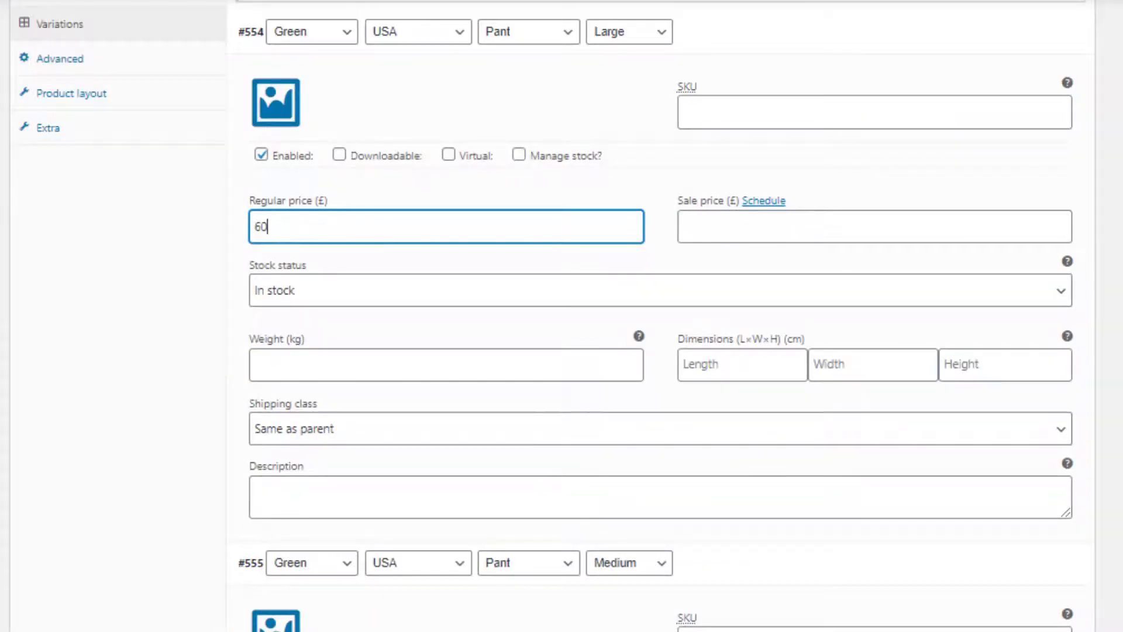
{"action": "scroll", "coordinate": [548, 458], "scroll_direction": "down", "scroll_amount": 5}
{"action": "left_click", "coordinate": [549, 458]}
{"action": "type", "text": "61"}
{"action": "scroll", "coordinate": [273, 584], "scroll_direction": "down", "scroll_amount": 7}
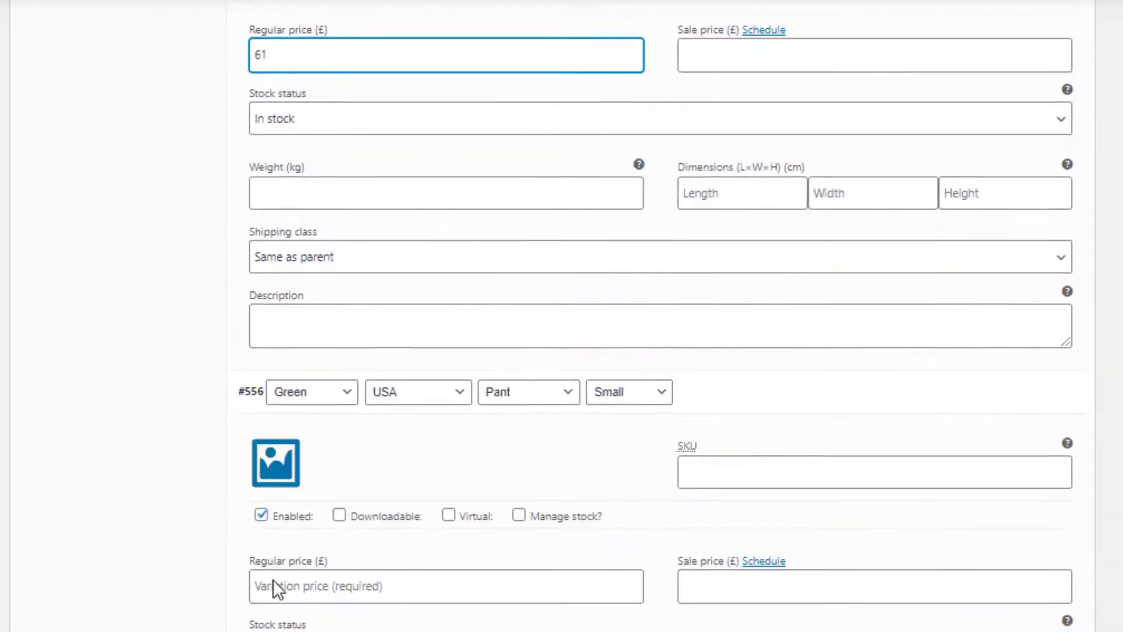
{"action": "left_click", "coordinate": [273, 584]}
{"action": "type", "text": "62"}
{"action": "scroll", "coordinate": [363, 608], "scroll_direction": "down", "scroll_amount": 7}
{"action": "left_click", "coordinate": [364, 609]}
{"action": "type", "text": "63"}
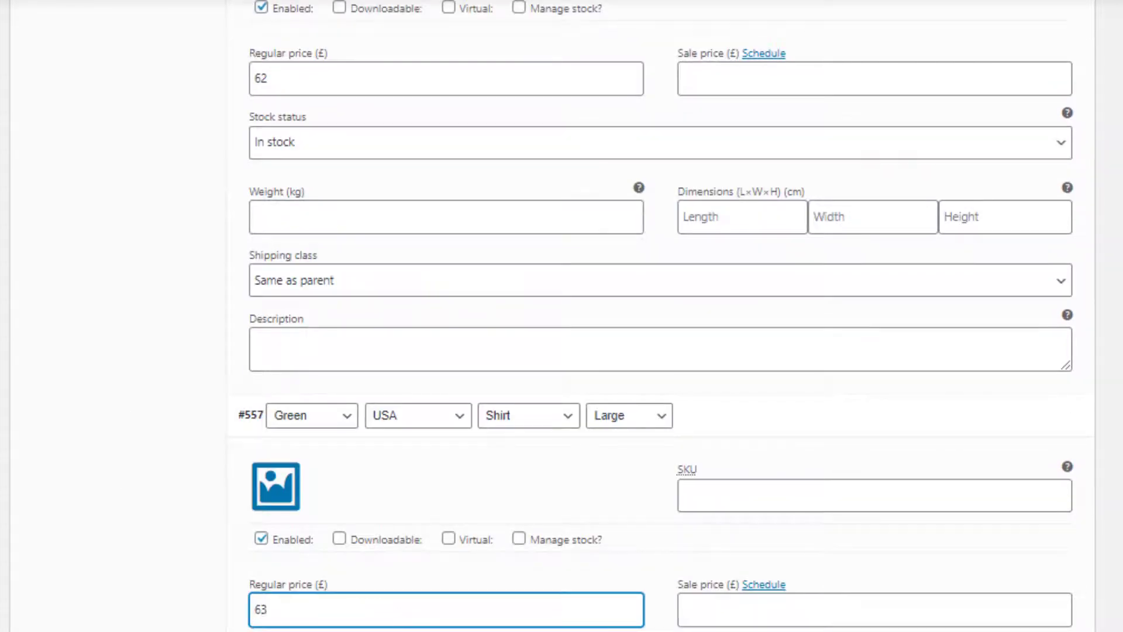
{"action": "scroll", "coordinate": [364, 608], "scroll_direction": "down", "scroll_amount": 8}
{"action": "left_click", "coordinate": [431, 539]}
{"action": "type", "text": "64"}
{"action": "scroll", "coordinate": [351, 556], "scroll_direction": "down", "scroll_amount": 5}
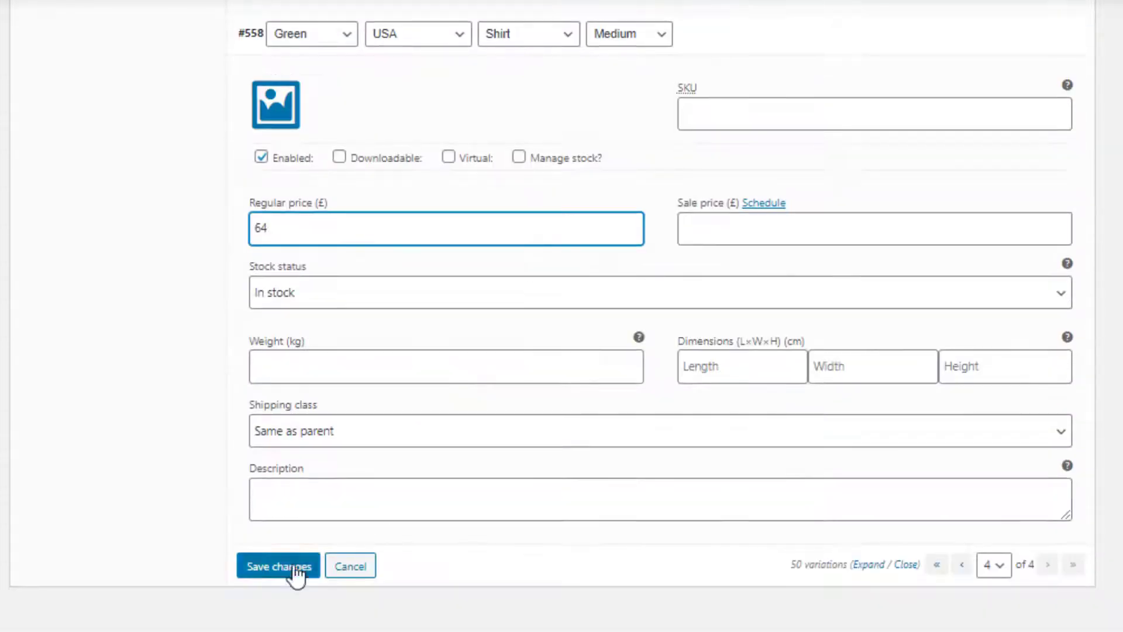
{"action": "left_click", "coordinate": [294, 573]}
- Assign the green shirt image from the media library to variation #558
{"action": "left_click", "coordinate": [289, 110]}
{"action": "left_click", "coordinate": [438, 126]}
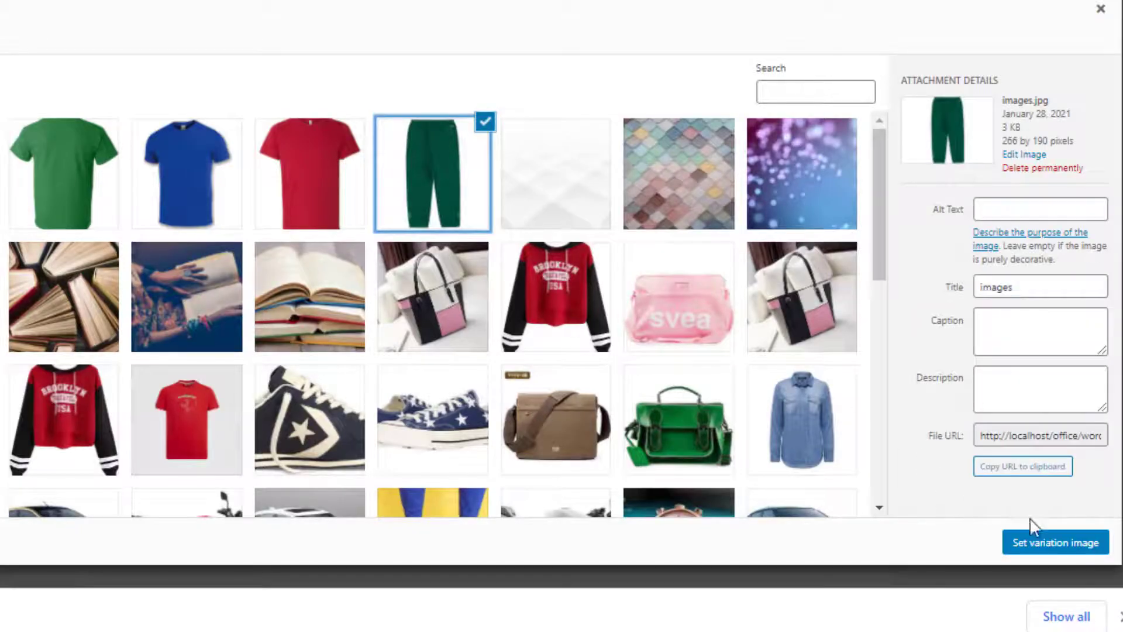
{"action": "left_click", "coordinate": [1051, 544]}
{"action": "left_click", "coordinate": [116, 125]}
{"action": "left_click", "coordinate": [63, 174]}
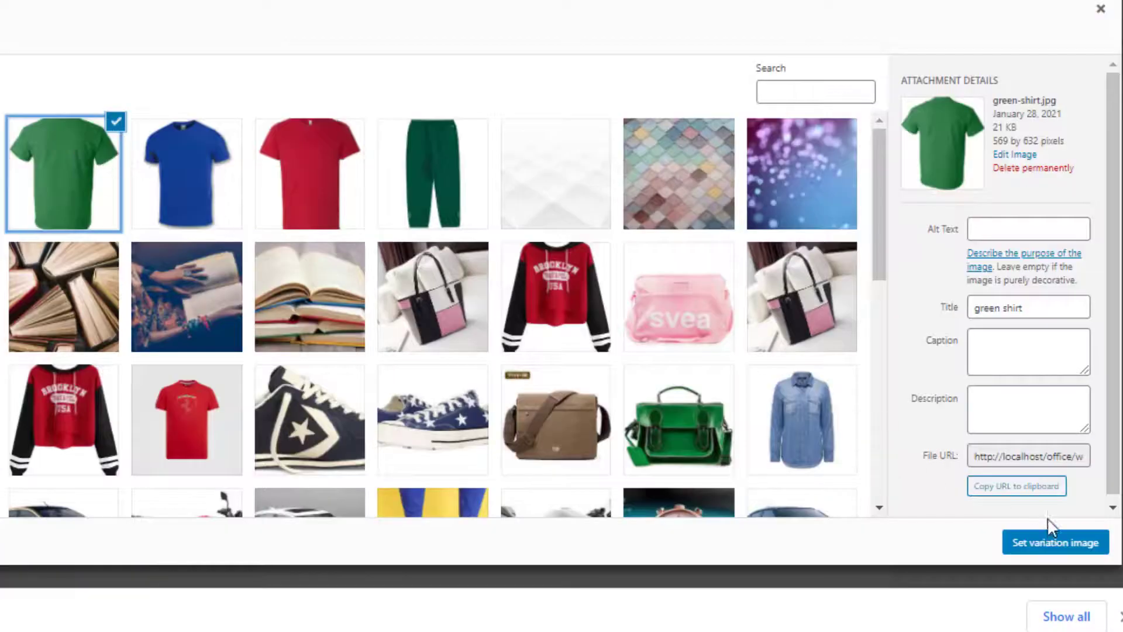
{"action": "left_click", "coordinate": [1052, 542]}
{"action": "scroll", "coordinate": [468, 310], "scroll_direction": "down", "scroll_amount": 2}
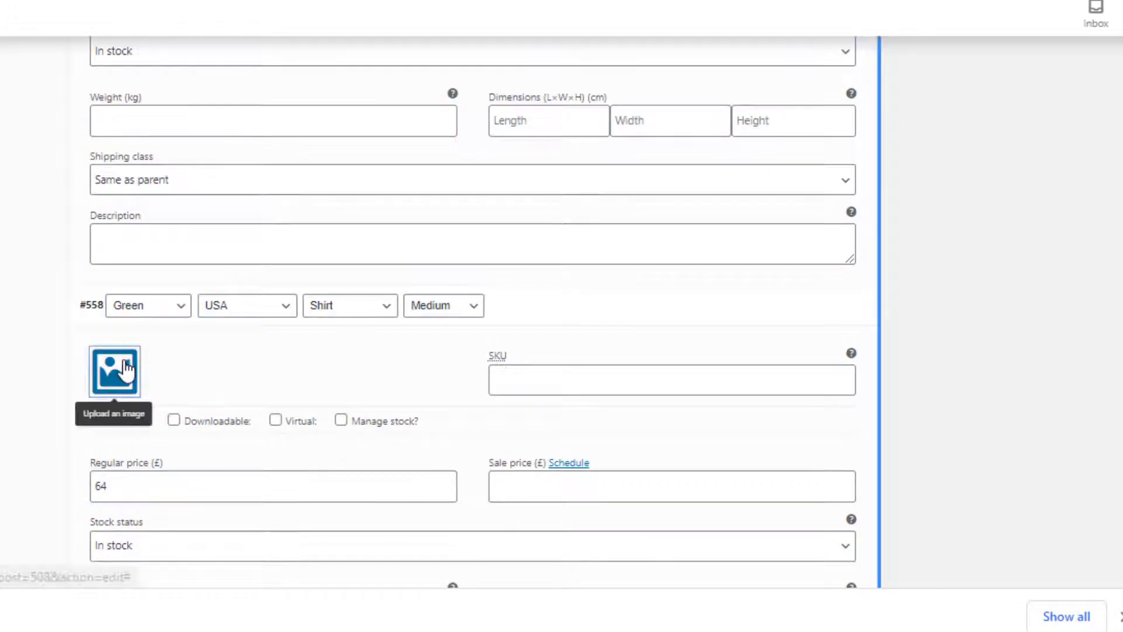
{"action": "left_click", "coordinate": [116, 374]}
{"action": "left_click", "coordinate": [109, 178]}
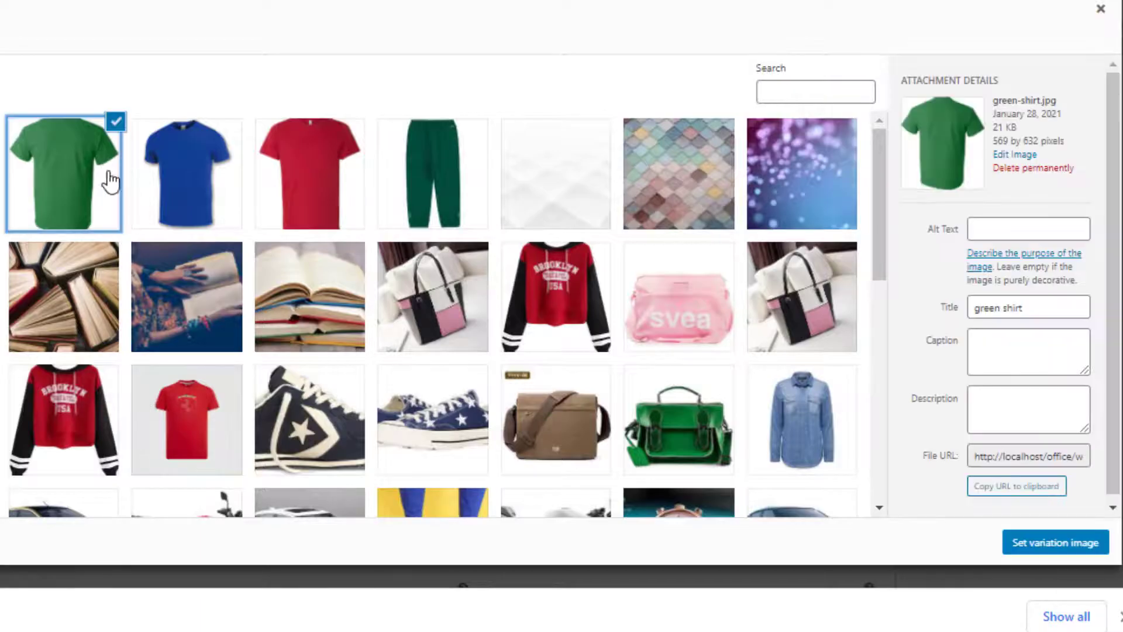
{"action": "left_click", "coordinate": [1065, 544]}
- Save the variation changes and set the blue shirt and trousers outfit photo as product image
{"action": "left_click", "coordinate": [125, 503]}
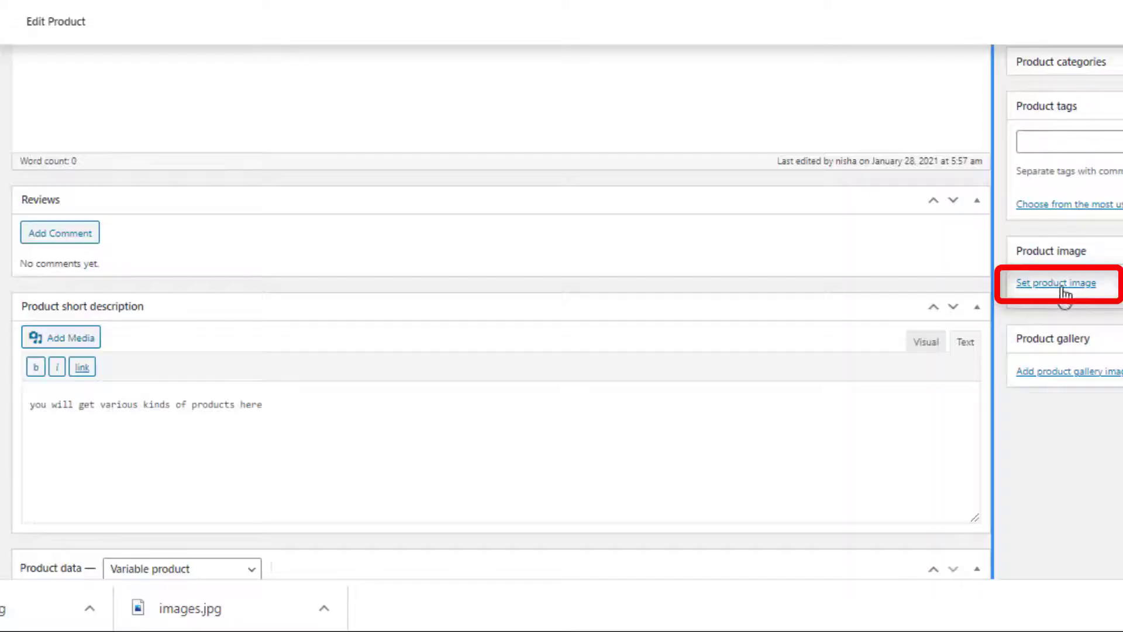
{"action": "left_click", "coordinate": [1064, 285]}
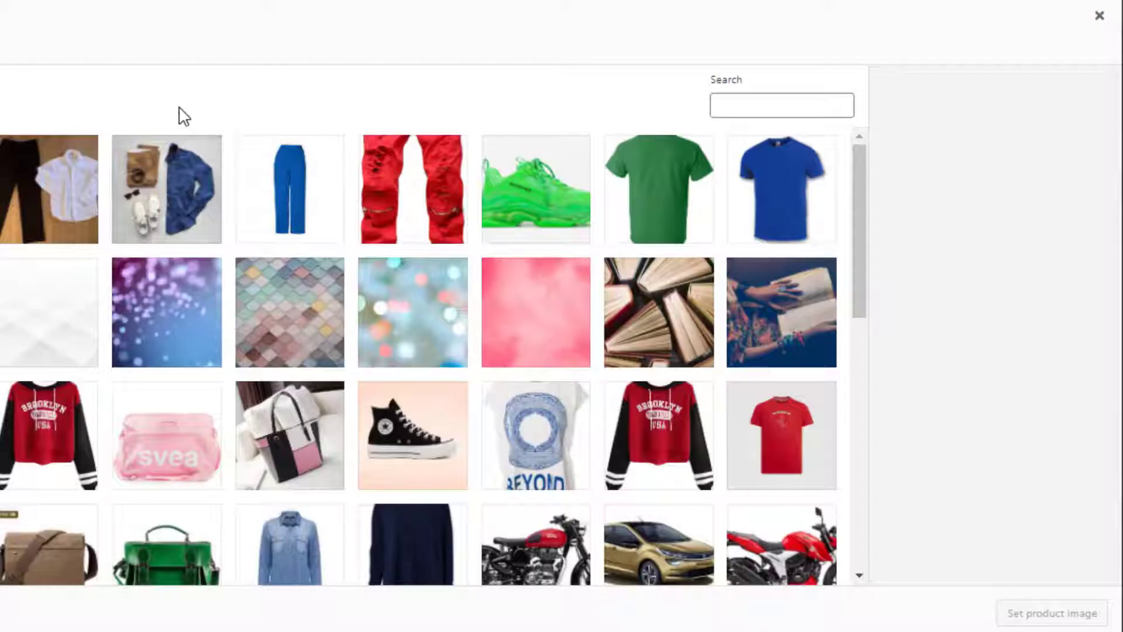
{"action": "left_click", "coordinate": [195, 212]}
{"action": "left_click", "coordinate": [1050, 612]}
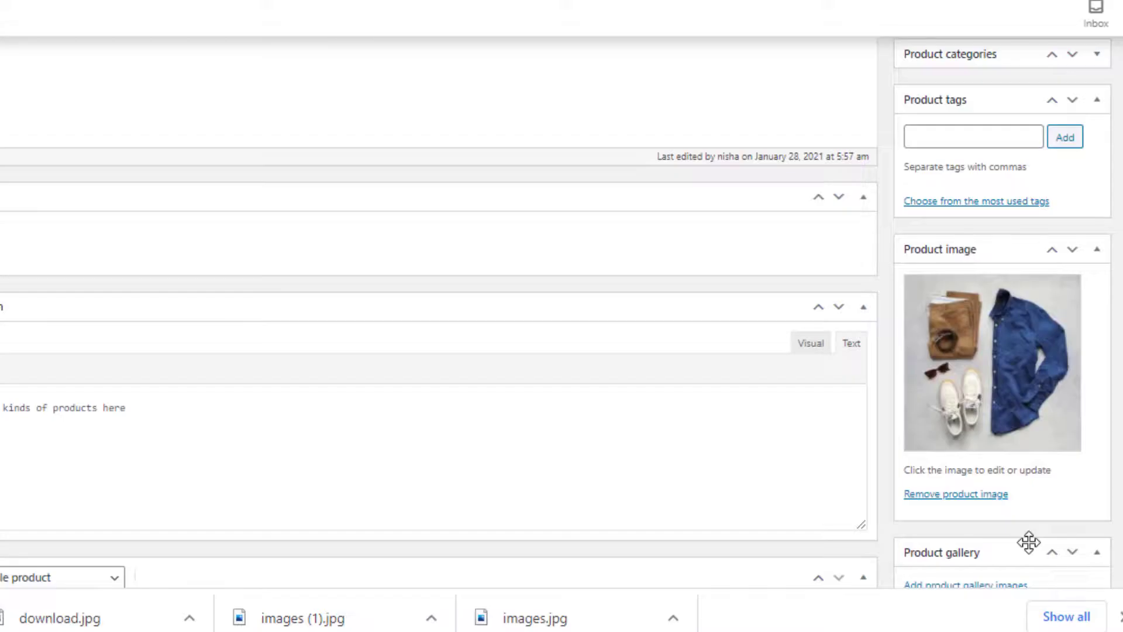
- Publish Variable Product and open its live storefront page
{"action": "scroll", "coordinate": [1028, 542], "scroll_direction": "up", "scroll_amount": 3}
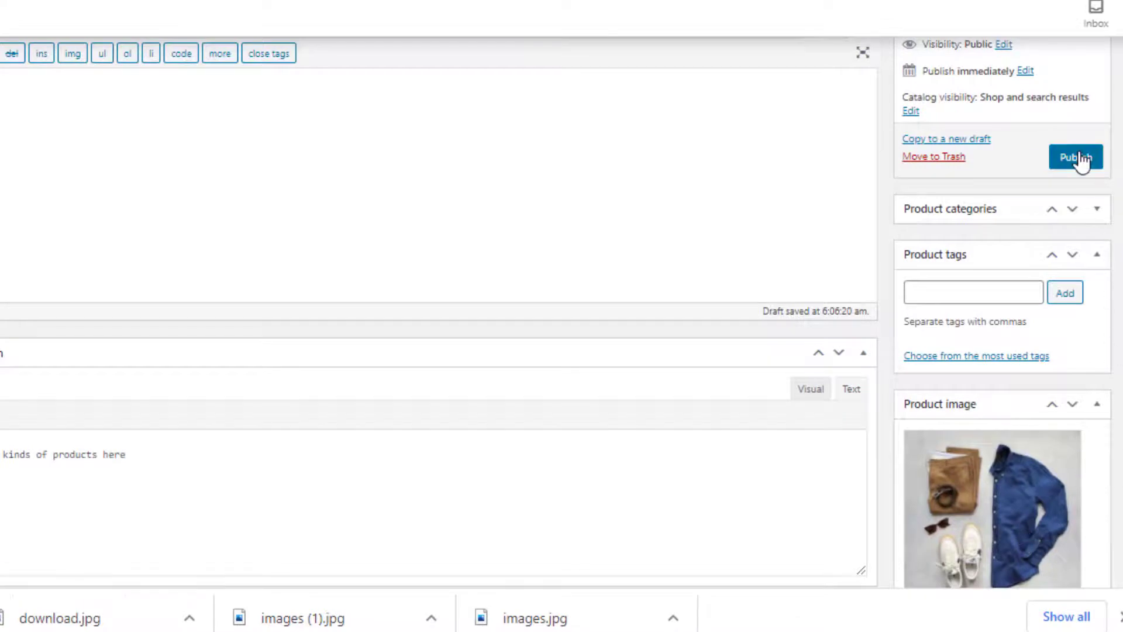
{"action": "left_click", "coordinate": [1077, 159]}
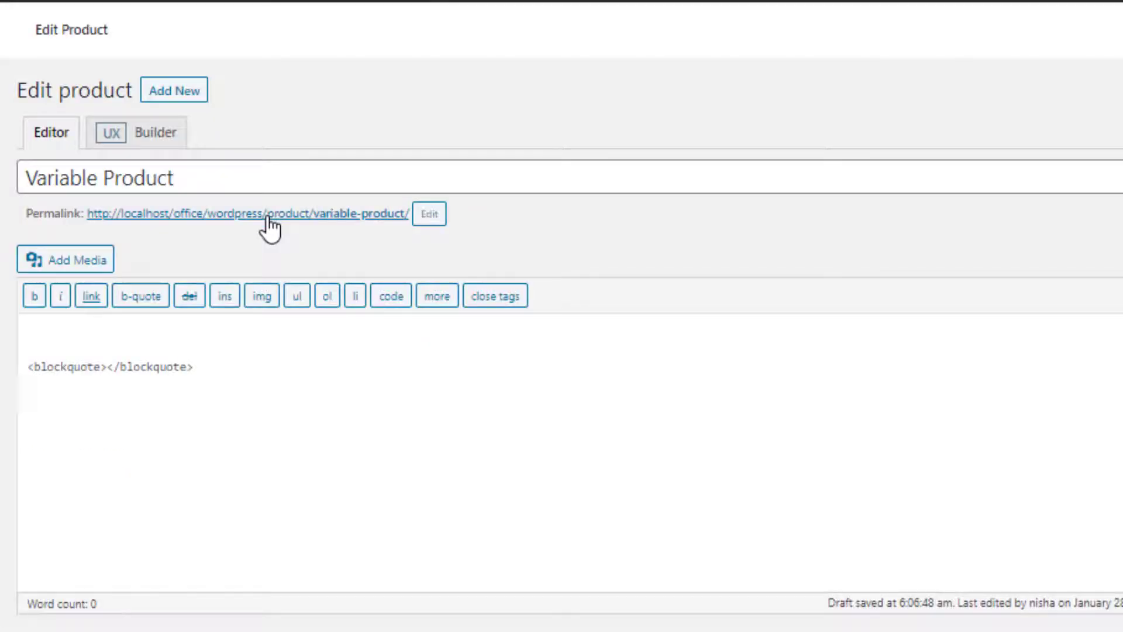
{"action": "left_click", "coordinate": [267, 215]}
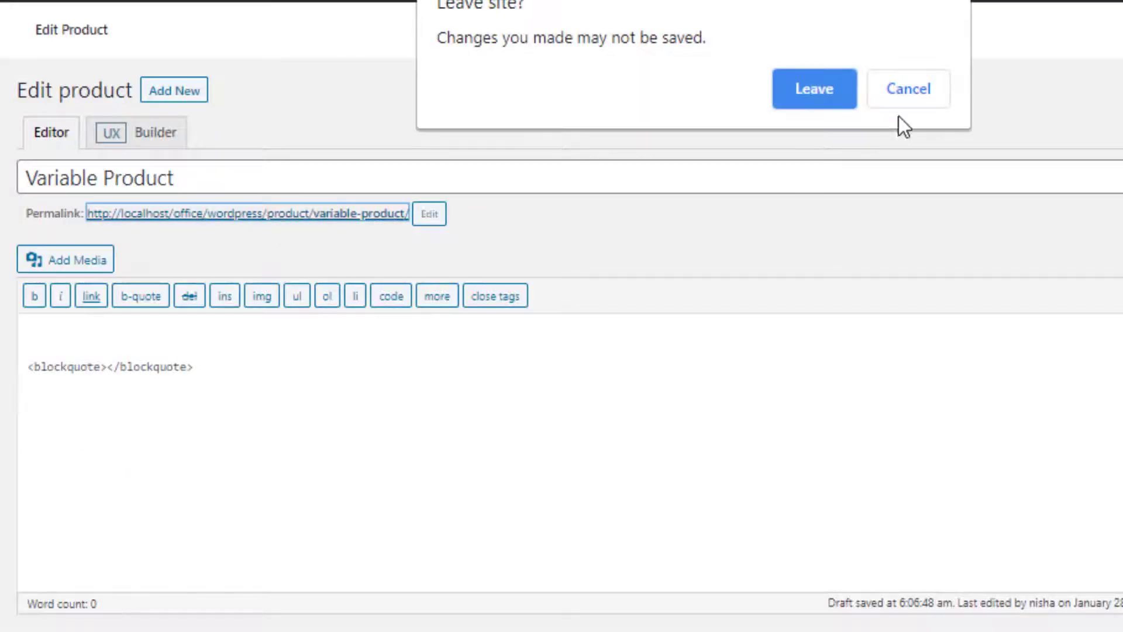
{"action": "left_click", "coordinate": [822, 101]}
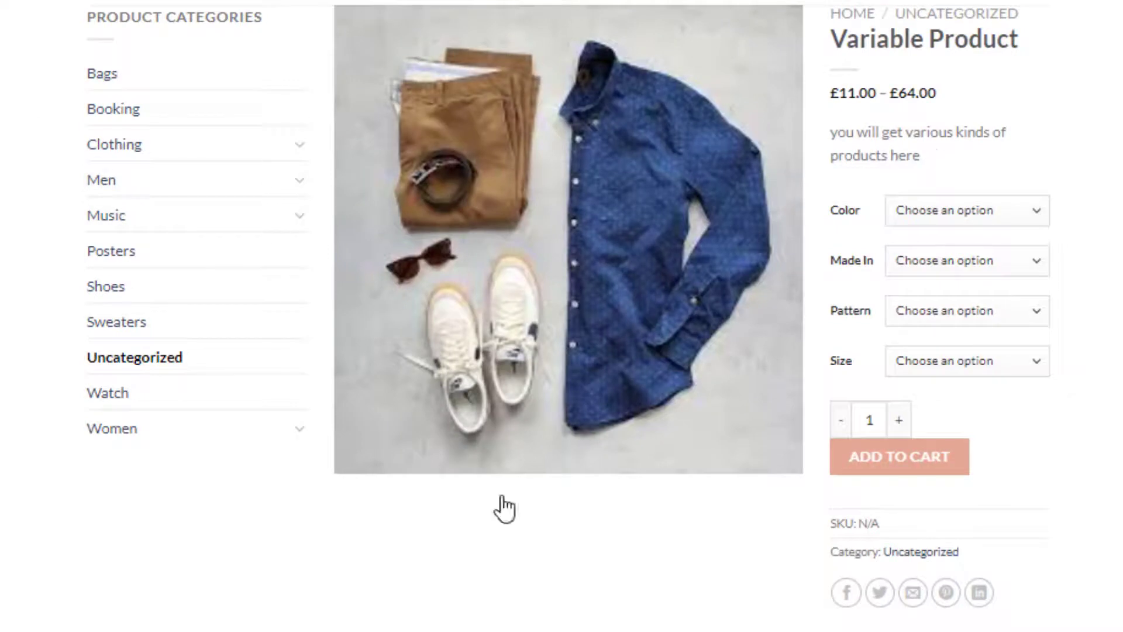
- Select Blue, Bangladesh, Shirt and Large in the product's attribute dropdowns
{"action": "left_click", "coordinate": [1036, 210]}
{"action": "left_click", "coordinate": [1012, 248]}
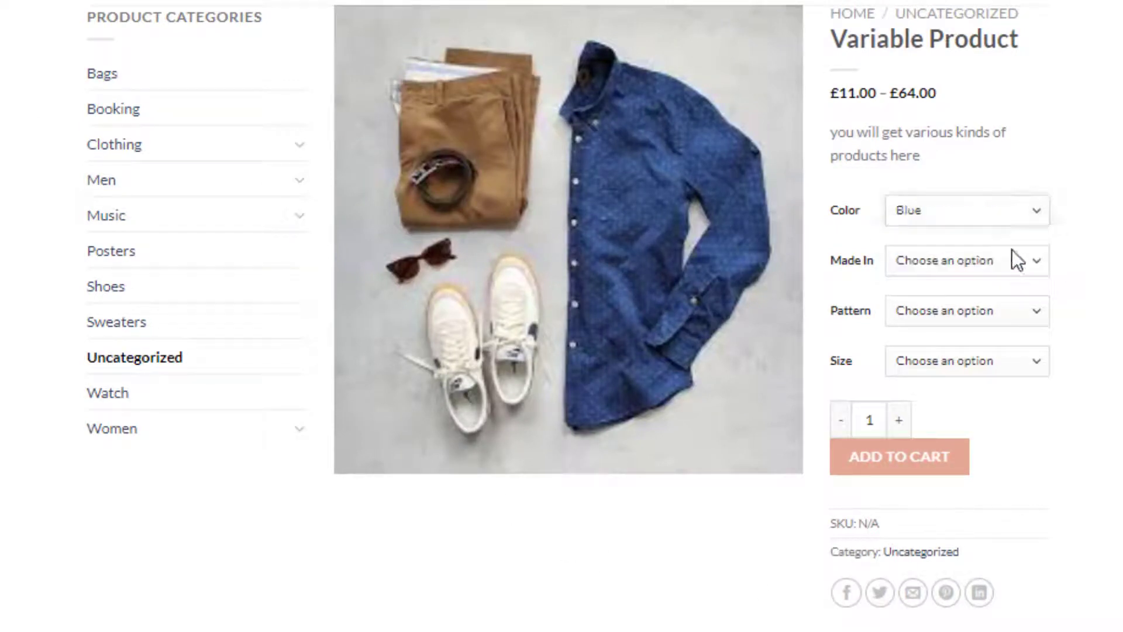
{"action": "left_click", "coordinate": [1009, 260]}
{"action": "left_click", "coordinate": [1005, 300]}
{"action": "left_click", "coordinate": [1004, 311]}
{"action": "left_click", "coordinate": [1002, 367]}
{"action": "left_click", "coordinate": [993, 360]}
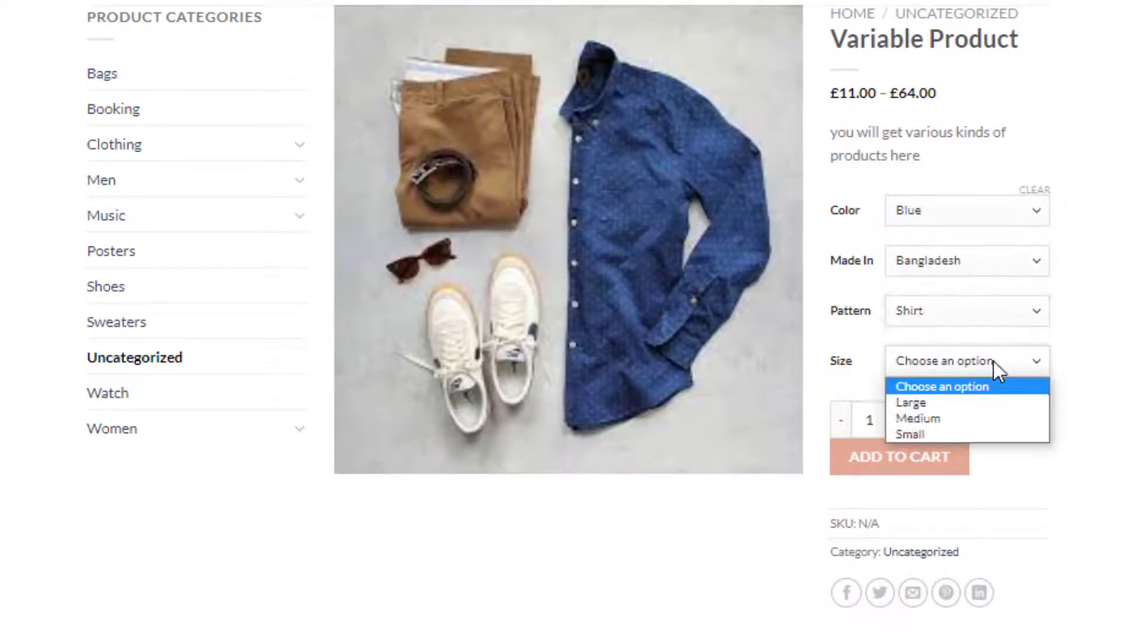
{"action": "left_click", "coordinate": [990, 401]}
- Switch the colour to Green, keeping Bangladesh, Shirt and Large selected
{"action": "left_click", "coordinate": [906, 216]}
{"action": "left_click", "coordinate": [909, 259]}
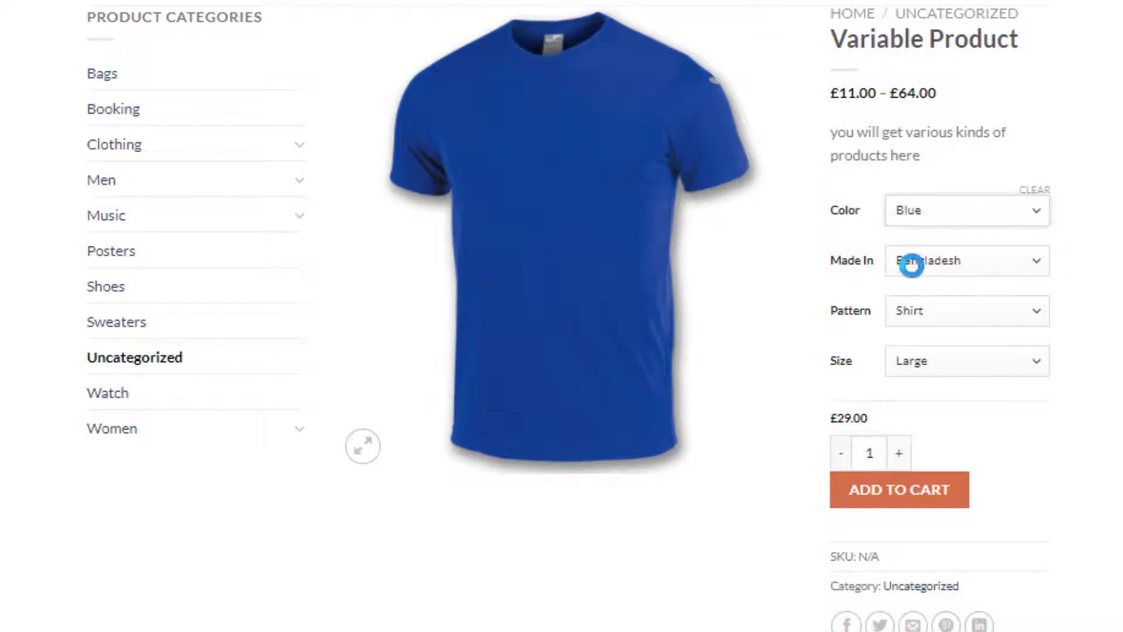
{"action": "left_click", "coordinate": [1036, 216]}
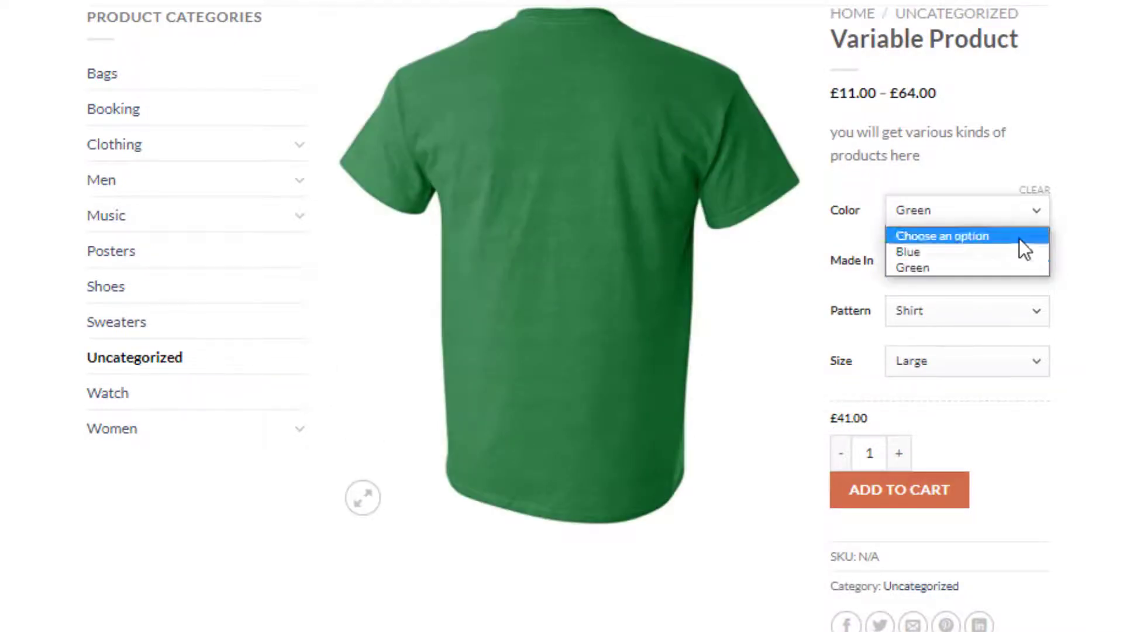
{"action": "left_click", "coordinate": [1018, 267]}
{"action": "left_click", "coordinate": [1036, 265]}
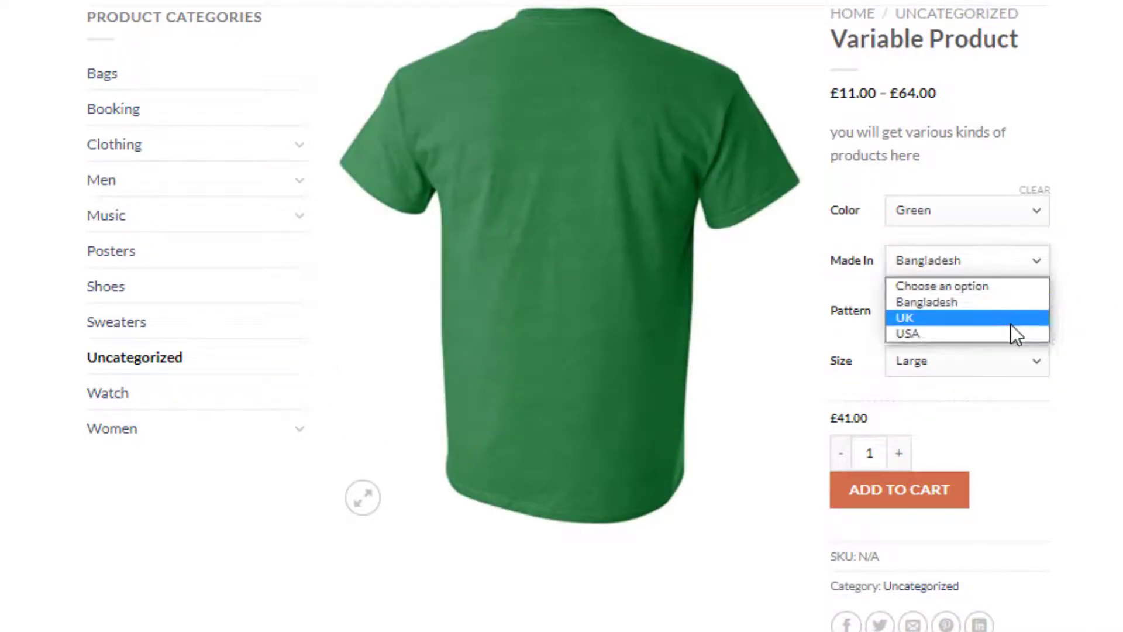
{"action": "left_click", "coordinate": [1058, 319]}
{"action": "left_click", "coordinate": [1036, 313]}
{"action": "left_click", "coordinate": [1064, 378]}
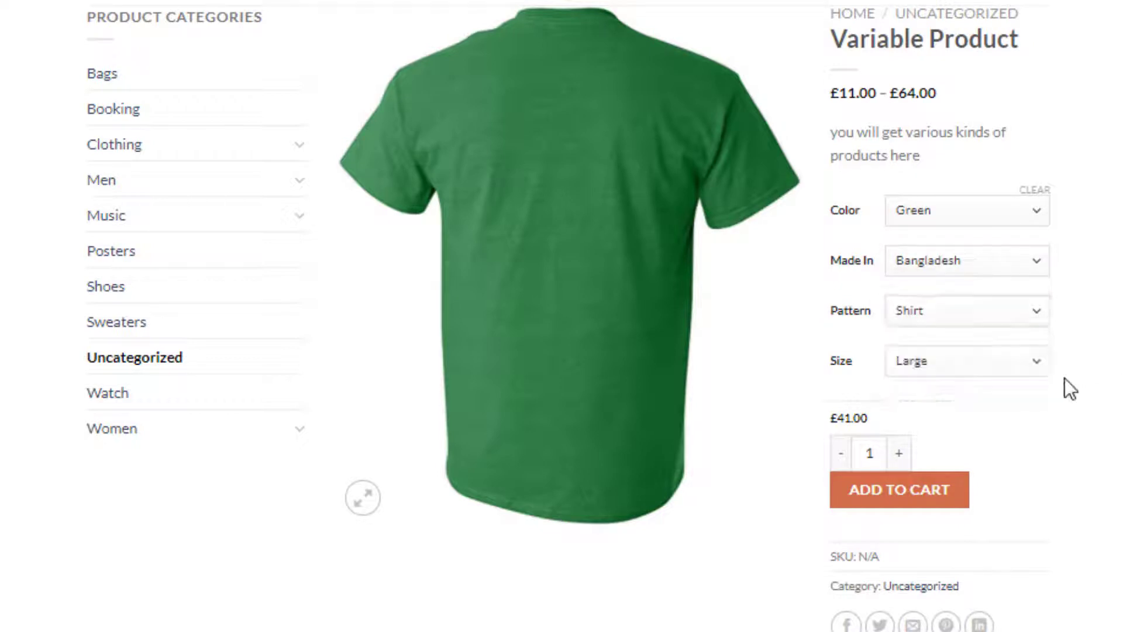
{"action": "left_click", "coordinate": [1000, 365]}
{"action": "key", "text": "Escape"}
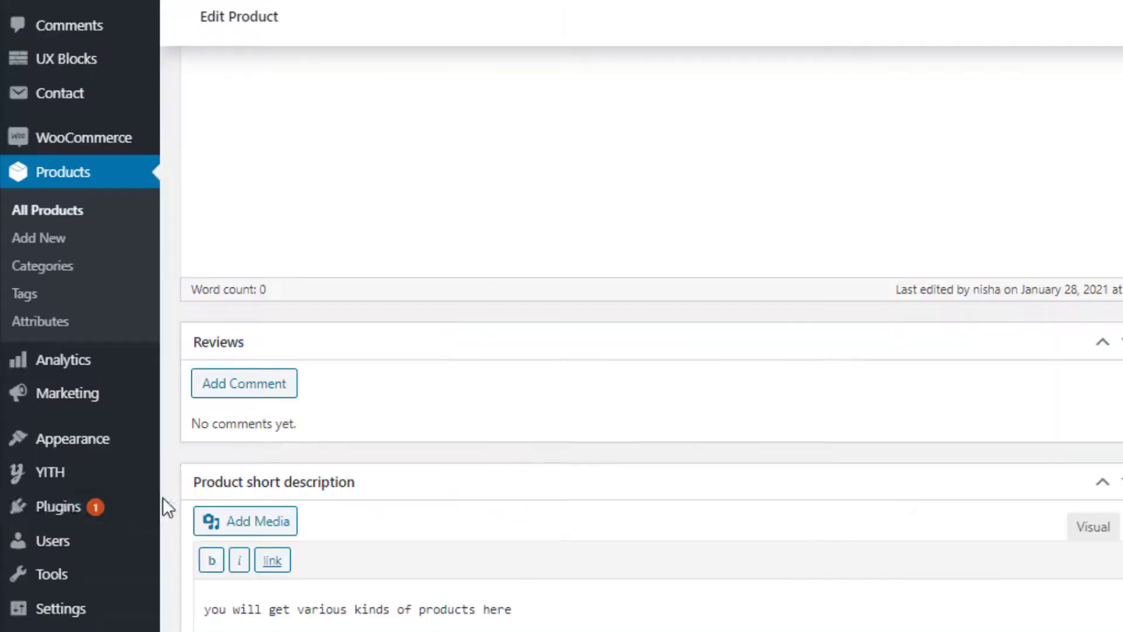
- Search Add New Plugins for 'variation swatches for woocommerce', then install and activate it
{"action": "mouse_move", "coordinate": [136, 504]}
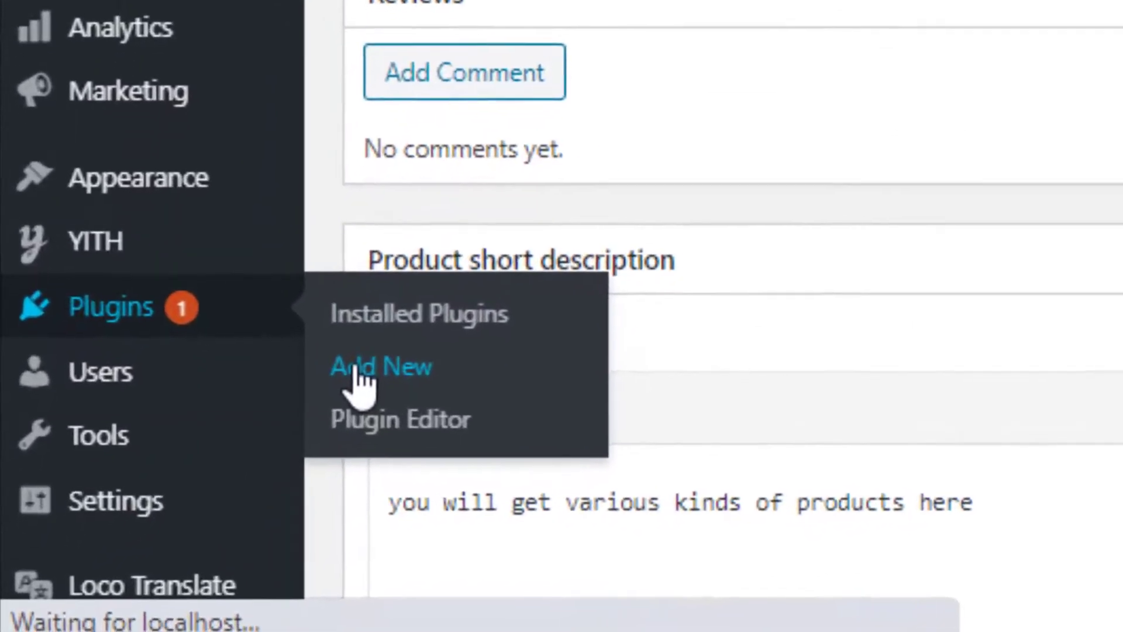
{"action": "left_click", "coordinate": [946, 80]}
{"action": "type", "text": "variation swatches for woocommerce"}
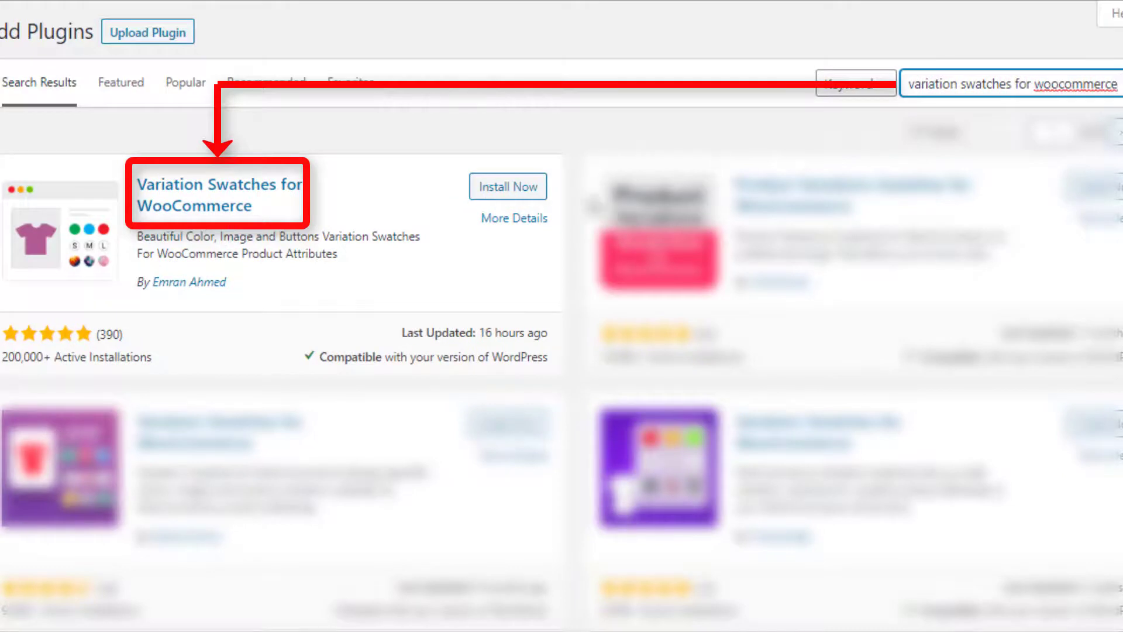
{"action": "left_click", "coordinate": [571, 178]}
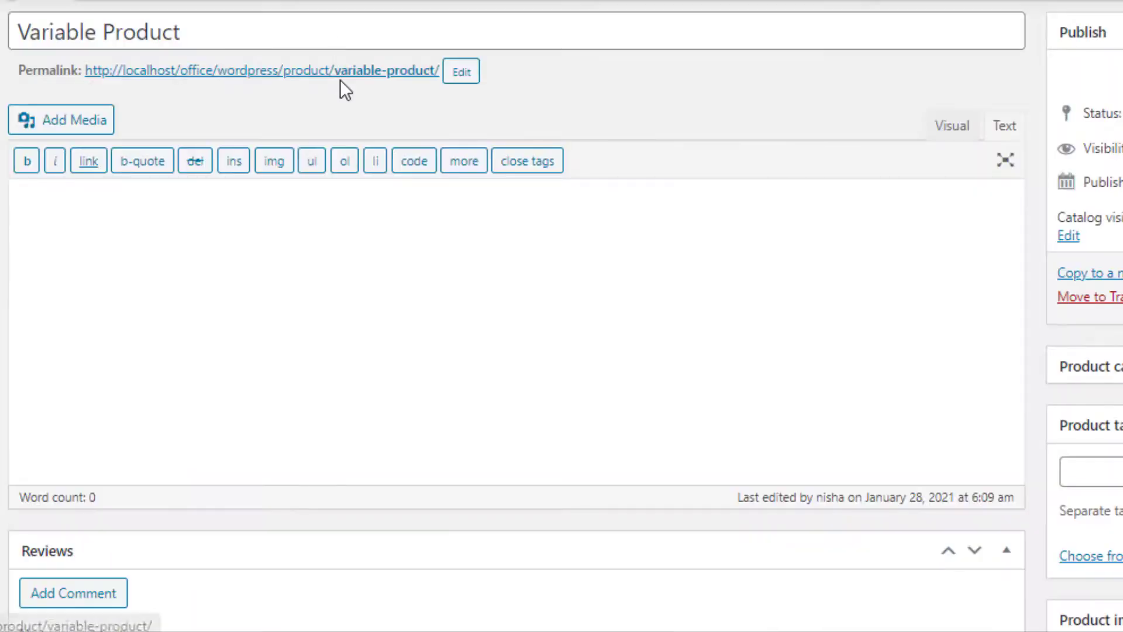
{"action": "left_click", "coordinate": [339, 80]}
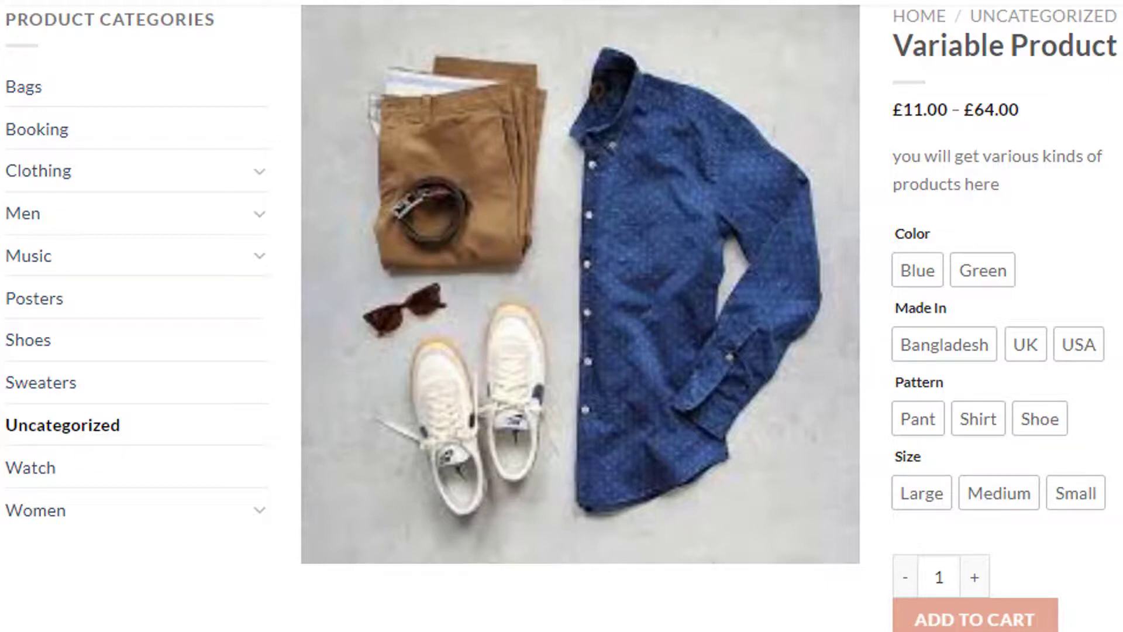
- Set the Color attribute's display type to Color and update it
{"action": "mouse_move", "coordinate": [130, 334]}
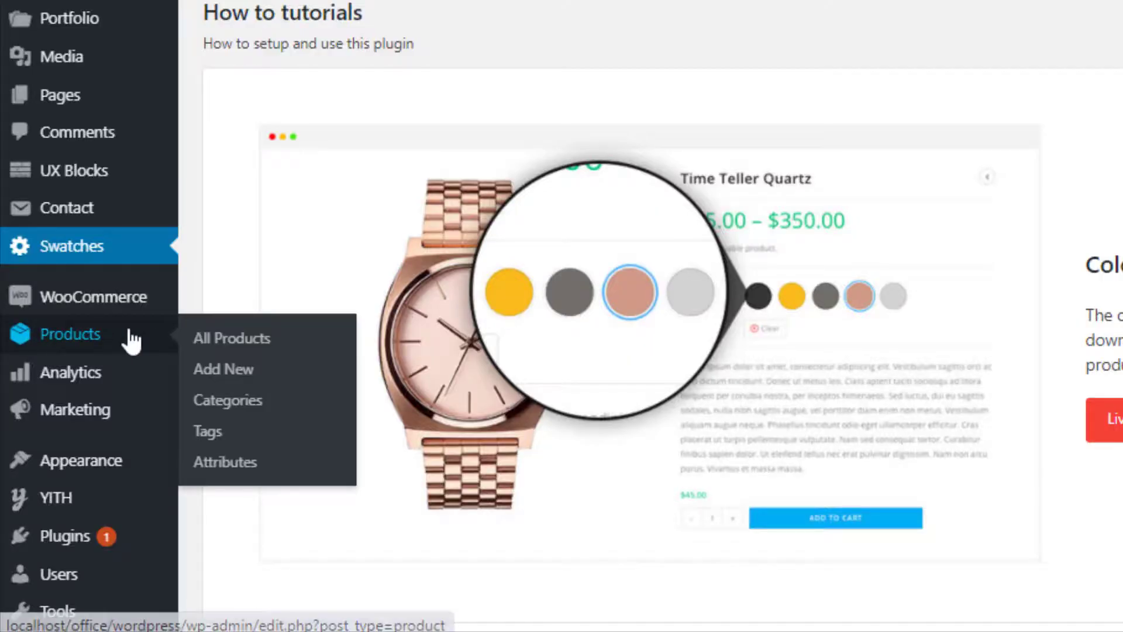
{"action": "left_click", "coordinate": [240, 462]}
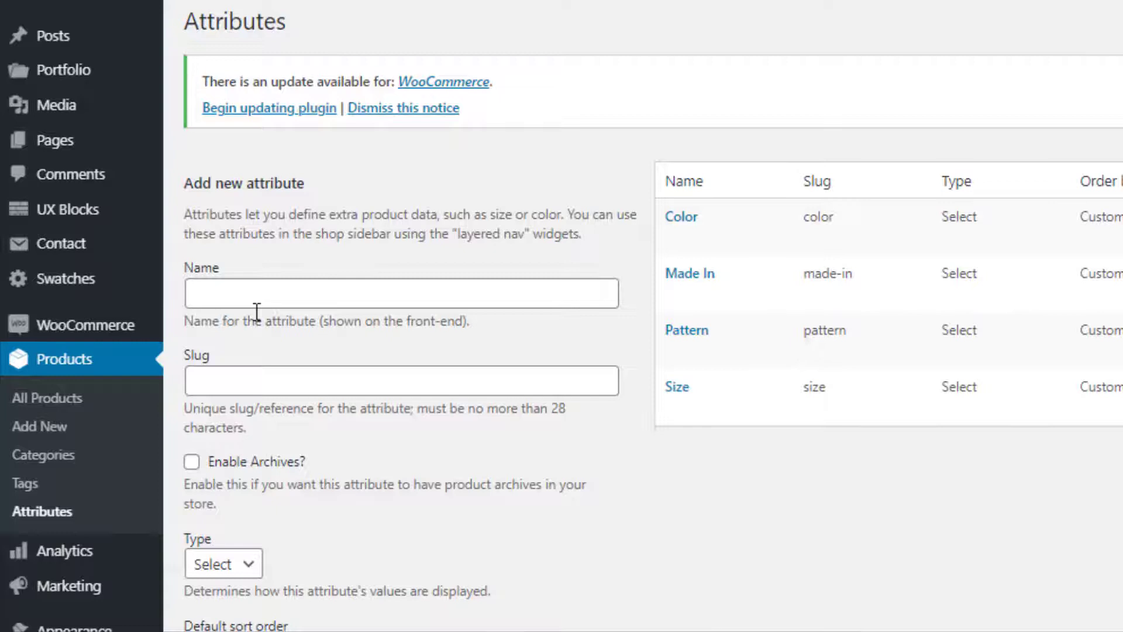
{"action": "mouse_move", "coordinate": [673, 245]}
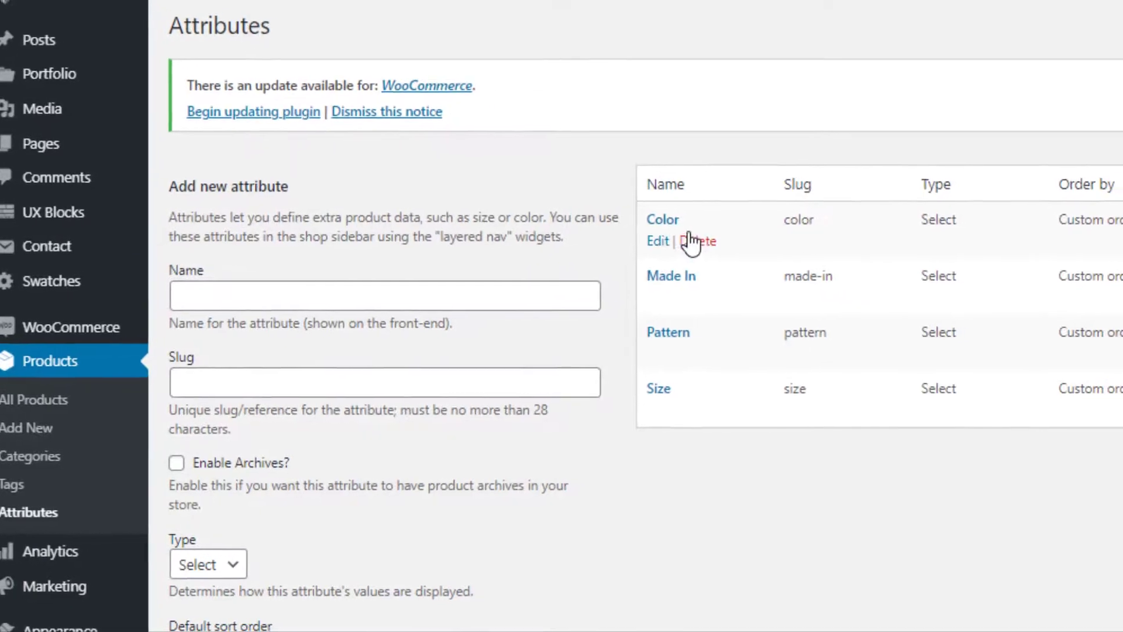
{"action": "left_click", "coordinate": [492, 268]}
{"action": "left_click", "coordinate": [530, 434]}
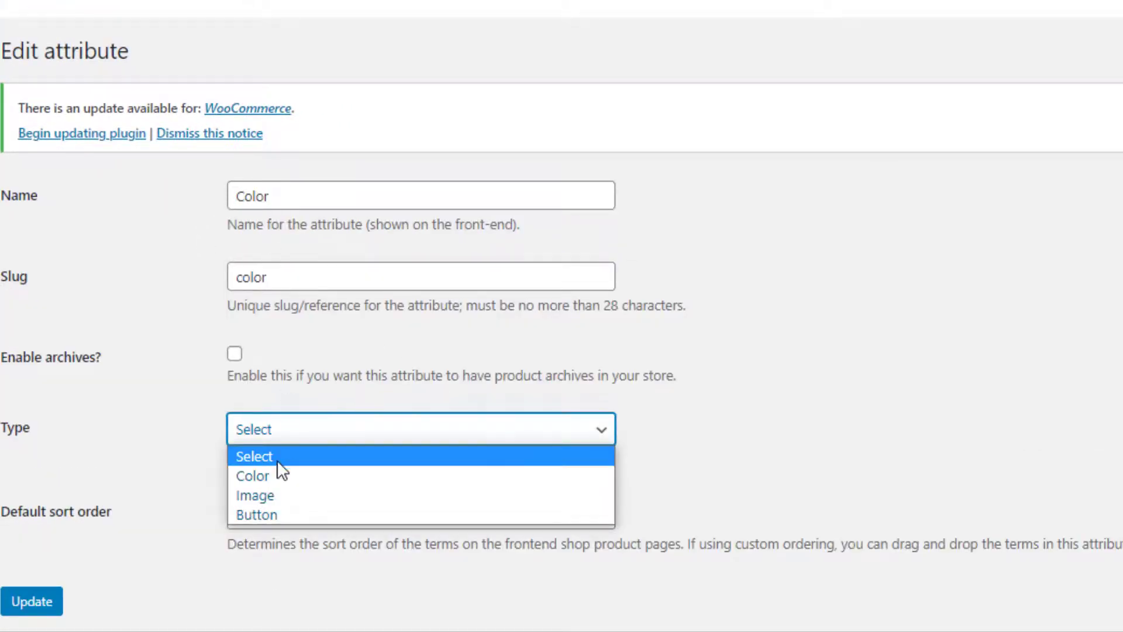
{"action": "left_click", "coordinate": [262, 474]}
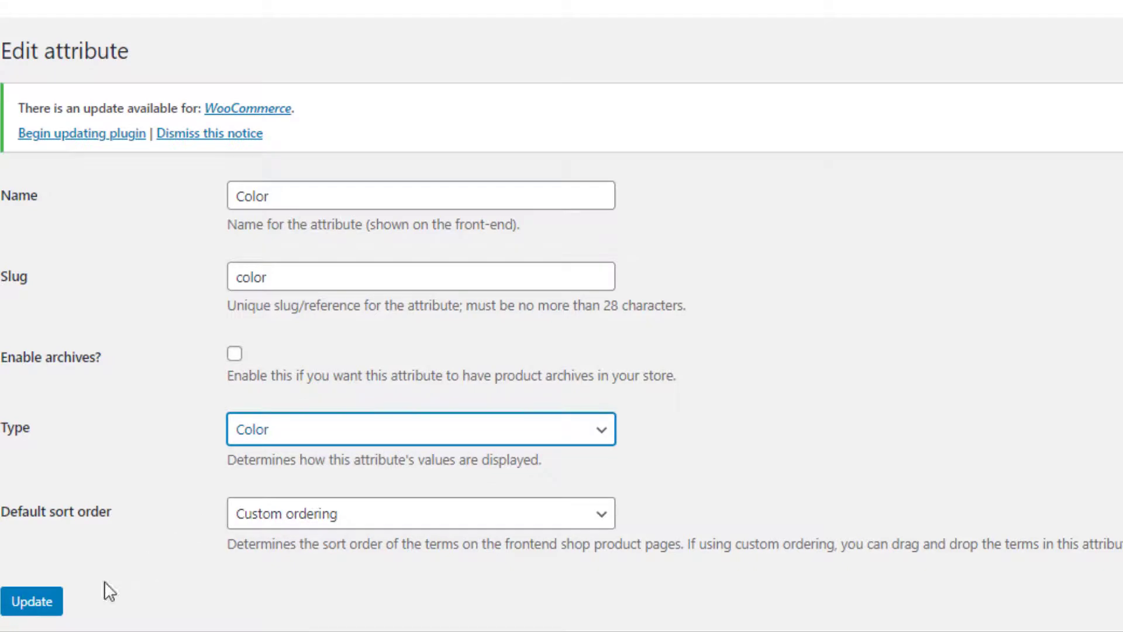
{"action": "left_click", "coordinate": [33, 602]}
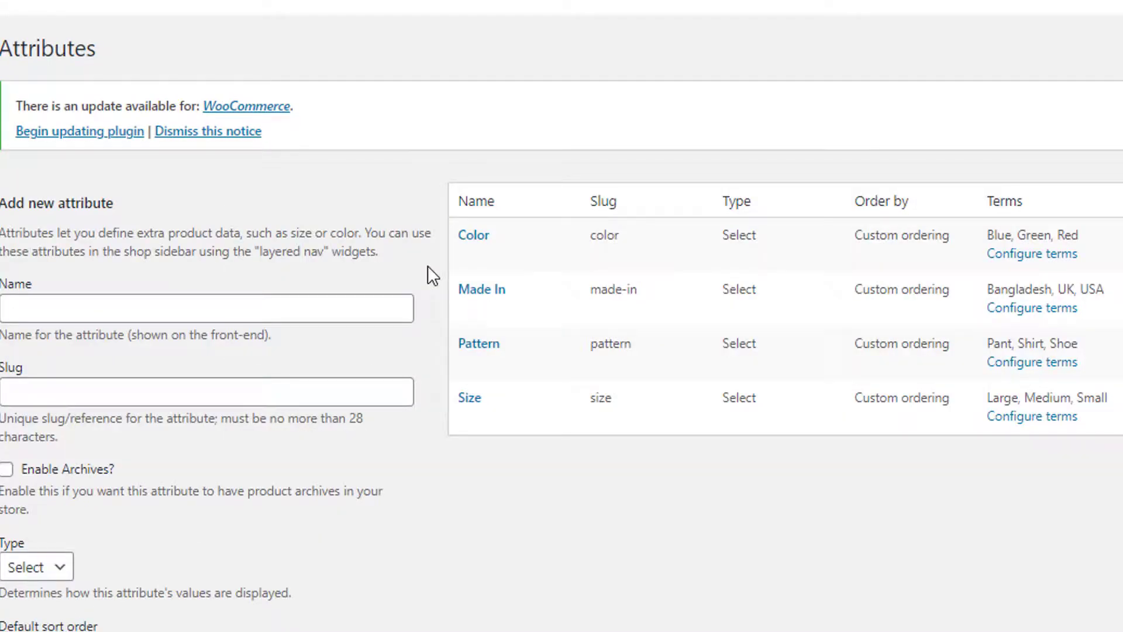
- Set the display types of Made In to Radio, Pattern to Image, and Size to Button
{"action": "left_click", "coordinate": [468, 307]}
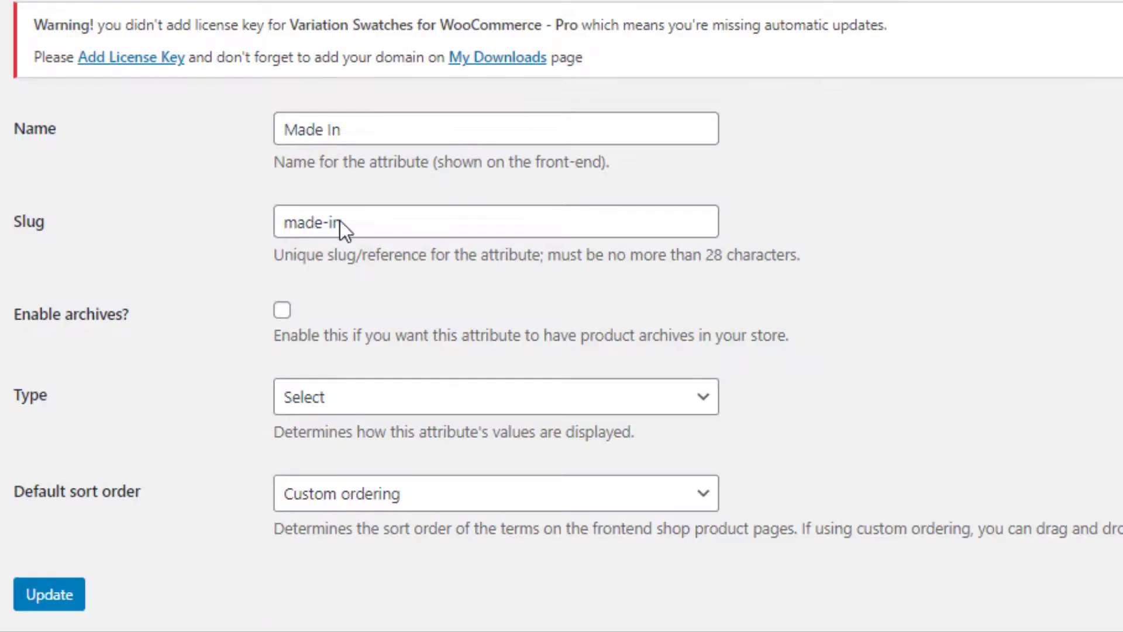
{"action": "left_click", "coordinate": [696, 397]}
{"action": "left_click", "coordinate": [465, 526]}
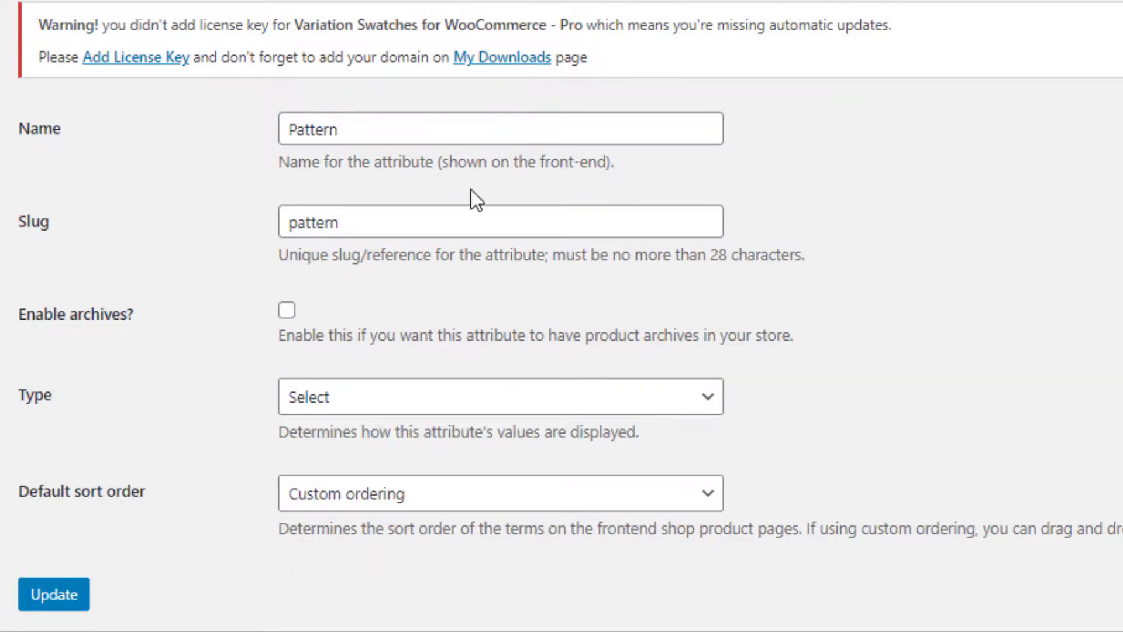
{"action": "left_click", "coordinate": [351, 397]}
{"action": "left_click", "coordinate": [347, 479]}
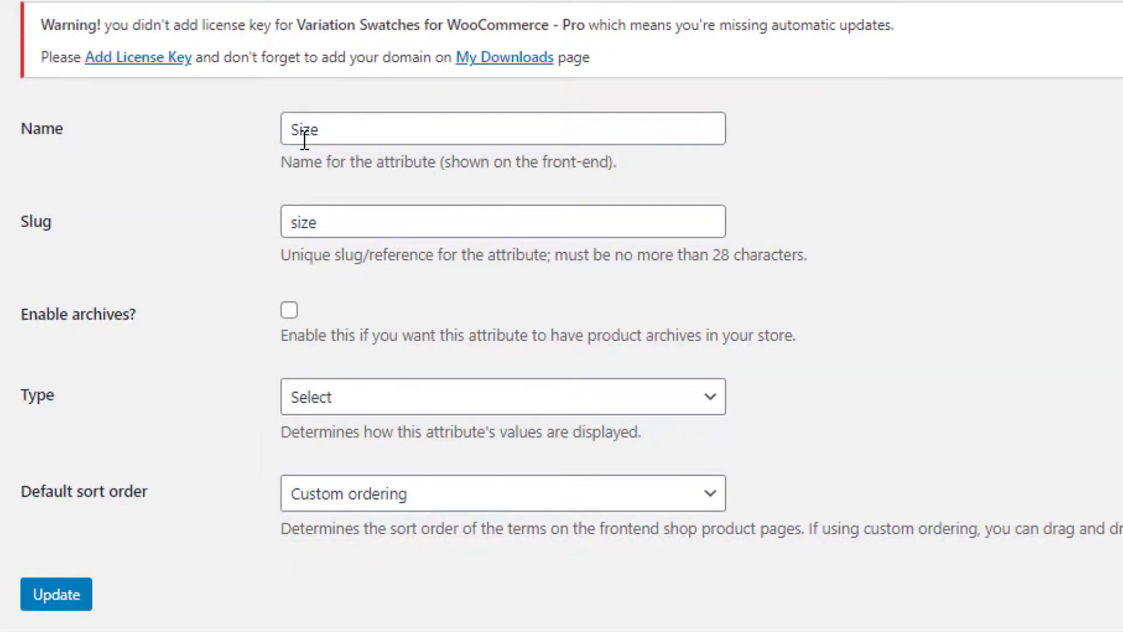
{"action": "left_click", "coordinate": [350, 398]}
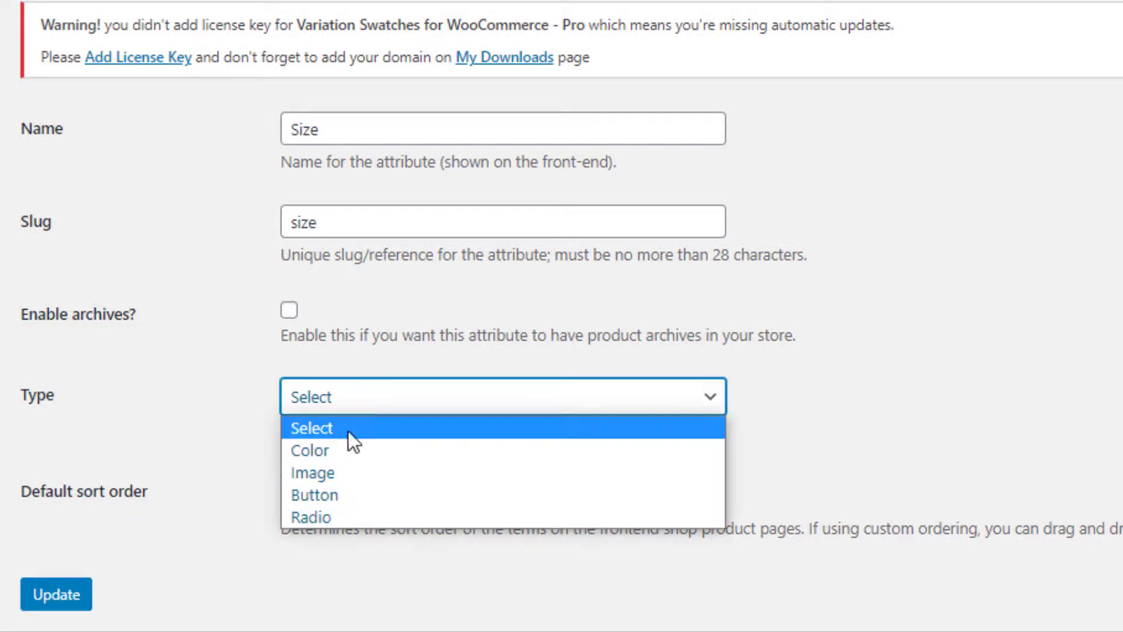
{"action": "left_click", "coordinate": [328, 492]}
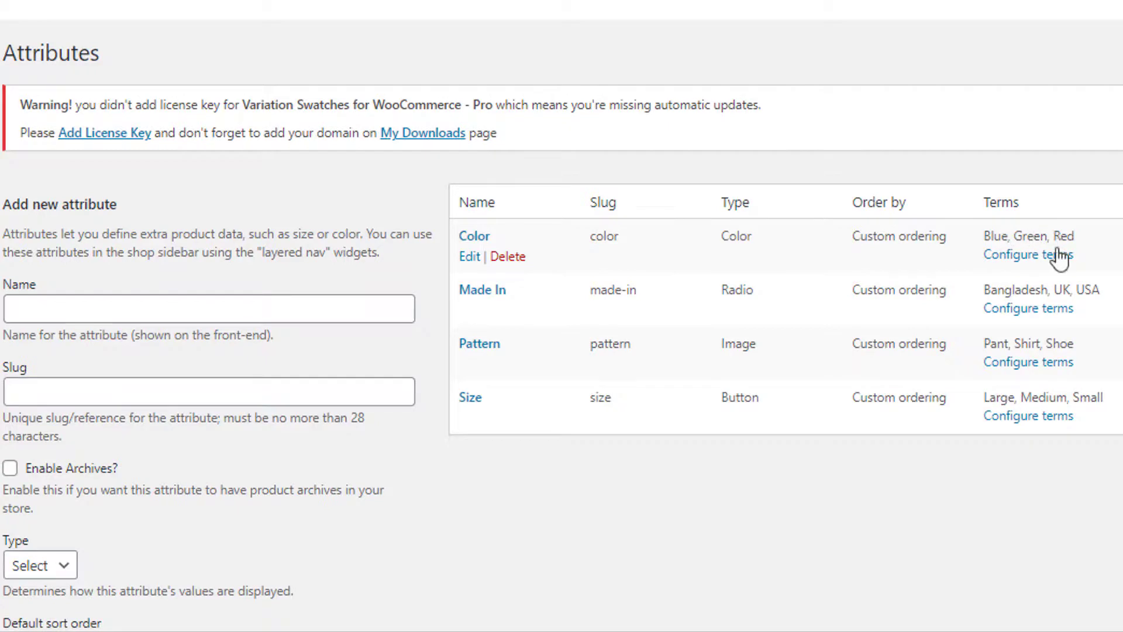
- Give the Blue, Green and Red colour terms matching blue, green and red swatch colours
{"action": "left_click", "coordinate": [1038, 258]}
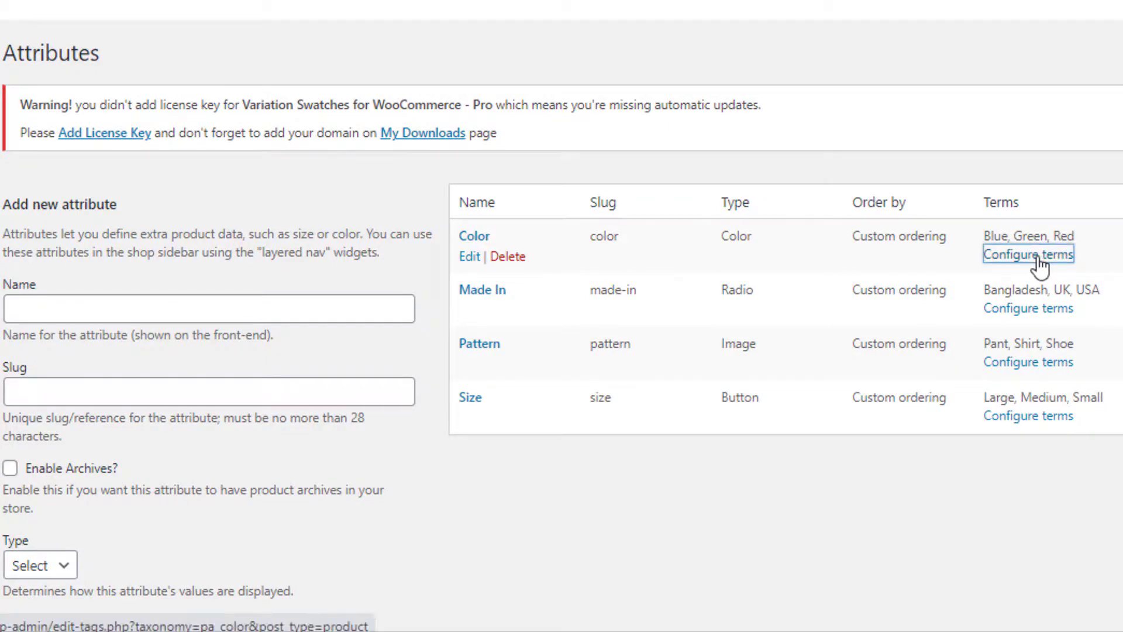
{"action": "left_click", "coordinate": [553, 402]}
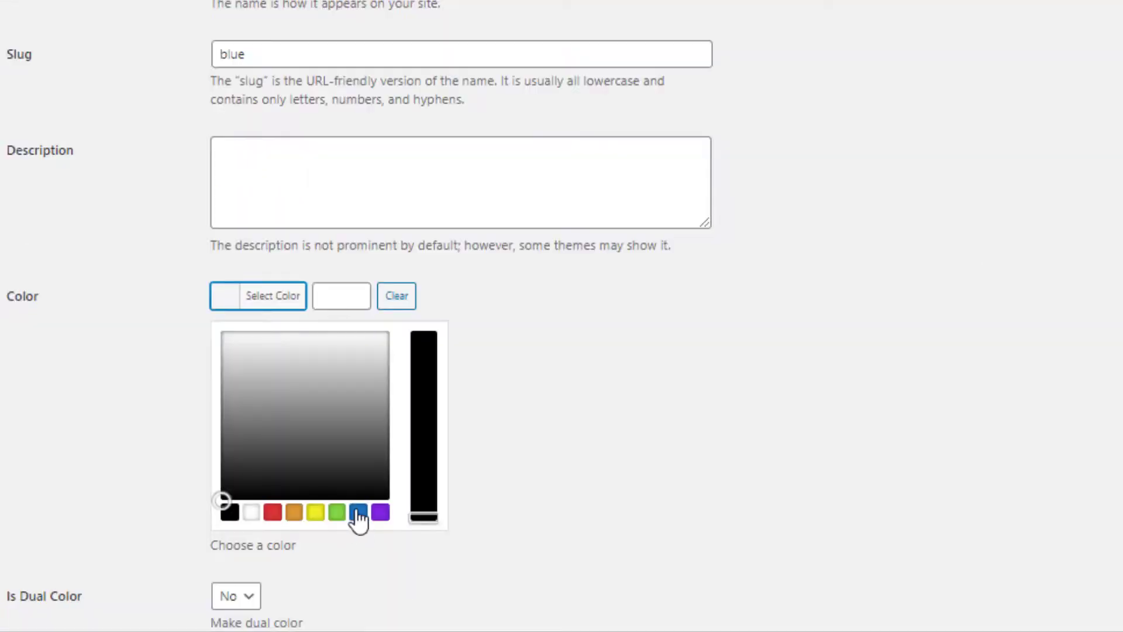
{"action": "left_click", "coordinate": [358, 514]}
{"action": "scroll", "coordinate": [296, 567], "scroll_direction": "down", "scroll_amount": 2}
{"action": "scroll", "coordinate": [292, 560], "scroll_direction": "down", "scroll_amount": 3}
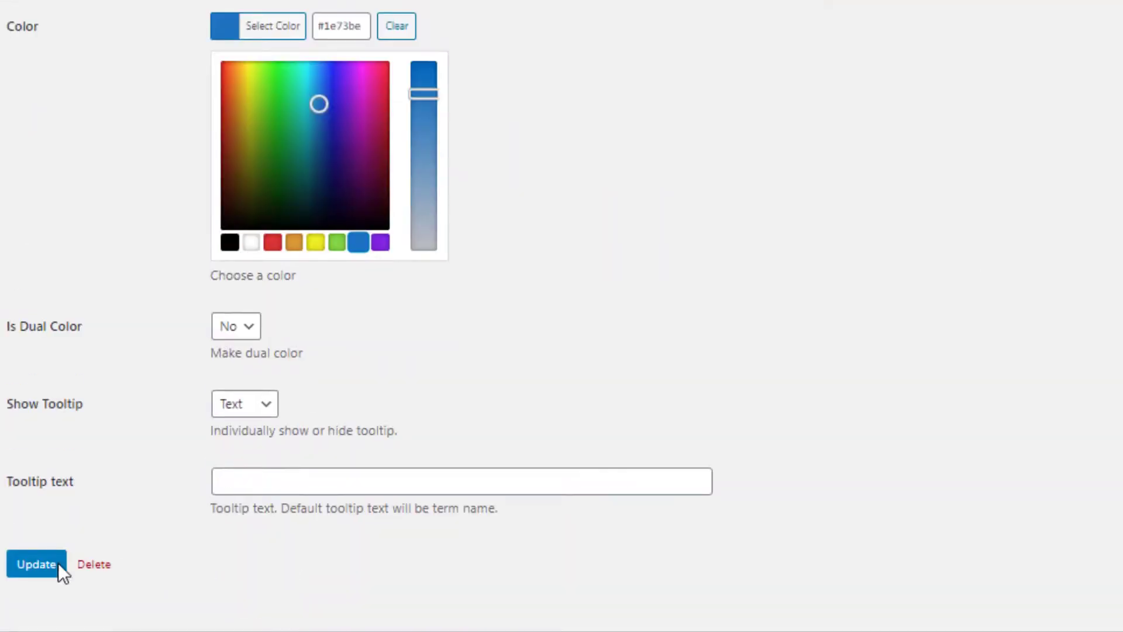
{"action": "left_click", "coordinate": [51, 560]}
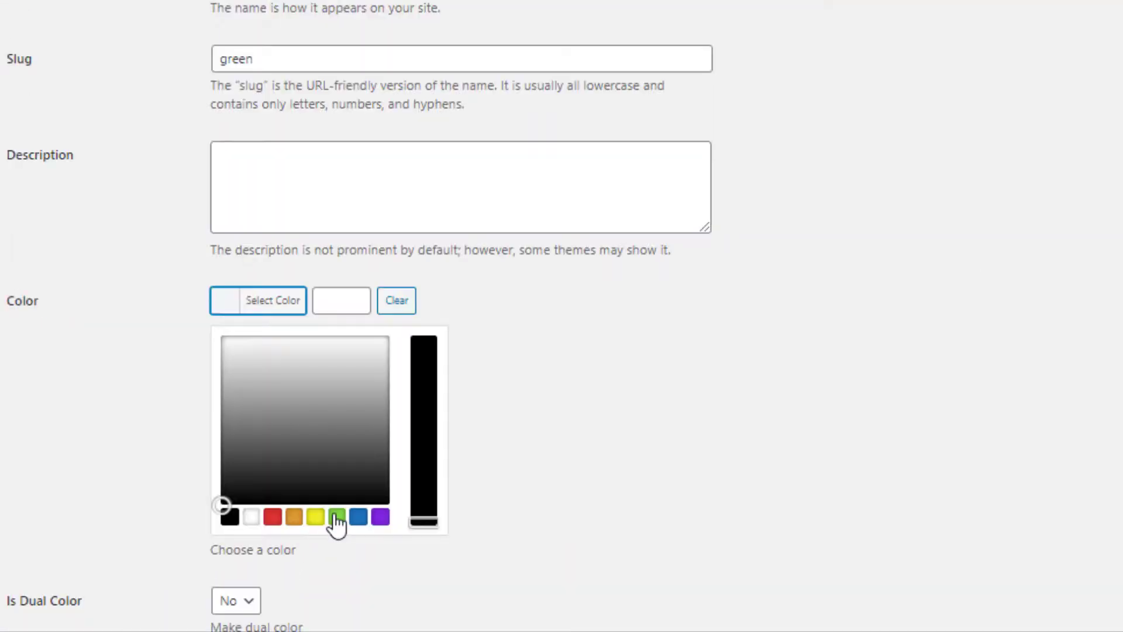
{"action": "left_click", "coordinate": [337, 517]}
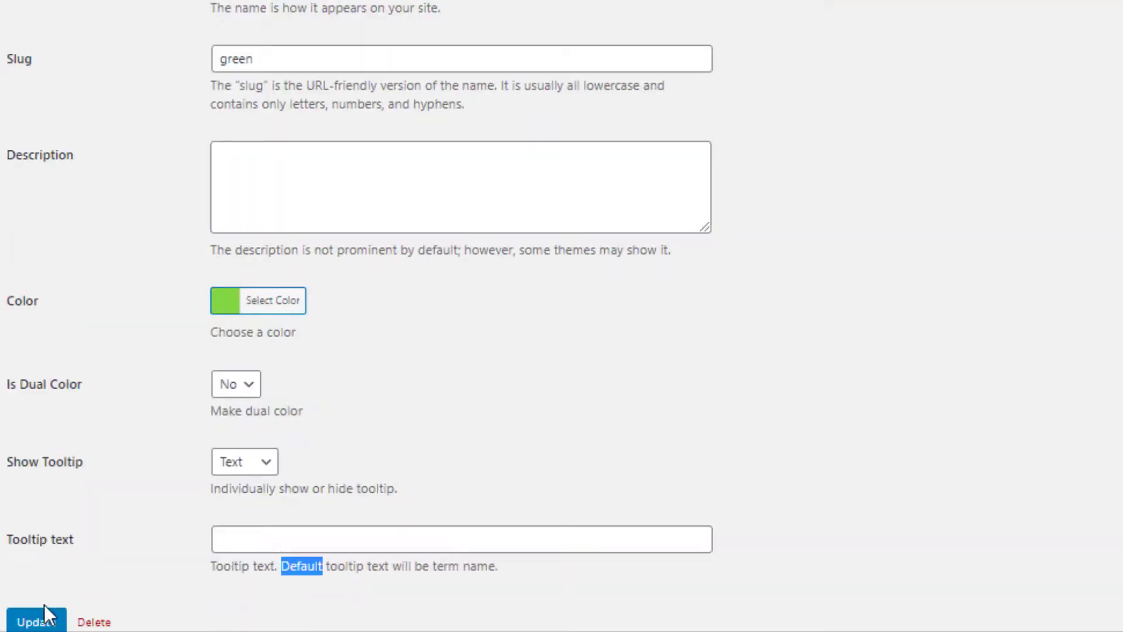
{"action": "left_click", "coordinate": [35, 615]}
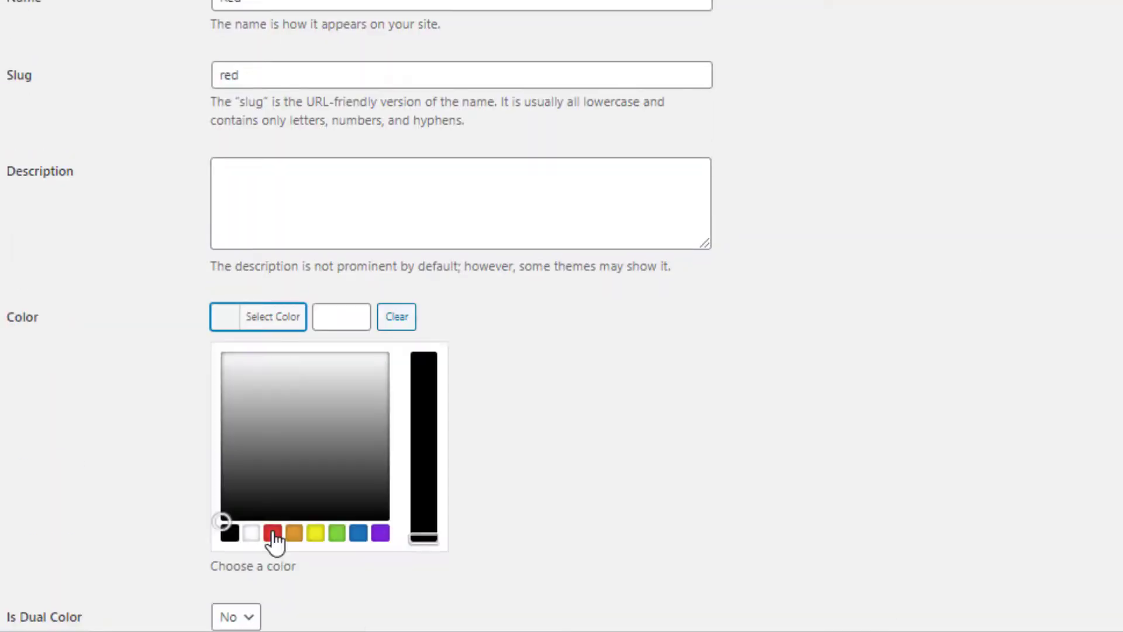
{"action": "left_click", "coordinate": [273, 529]}
{"action": "scroll", "coordinate": [497, 523], "scroll_direction": "down", "scroll_amount": 2}
{"action": "scroll", "coordinate": [496, 523], "scroll_direction": "down", "scroll_amount": 3}
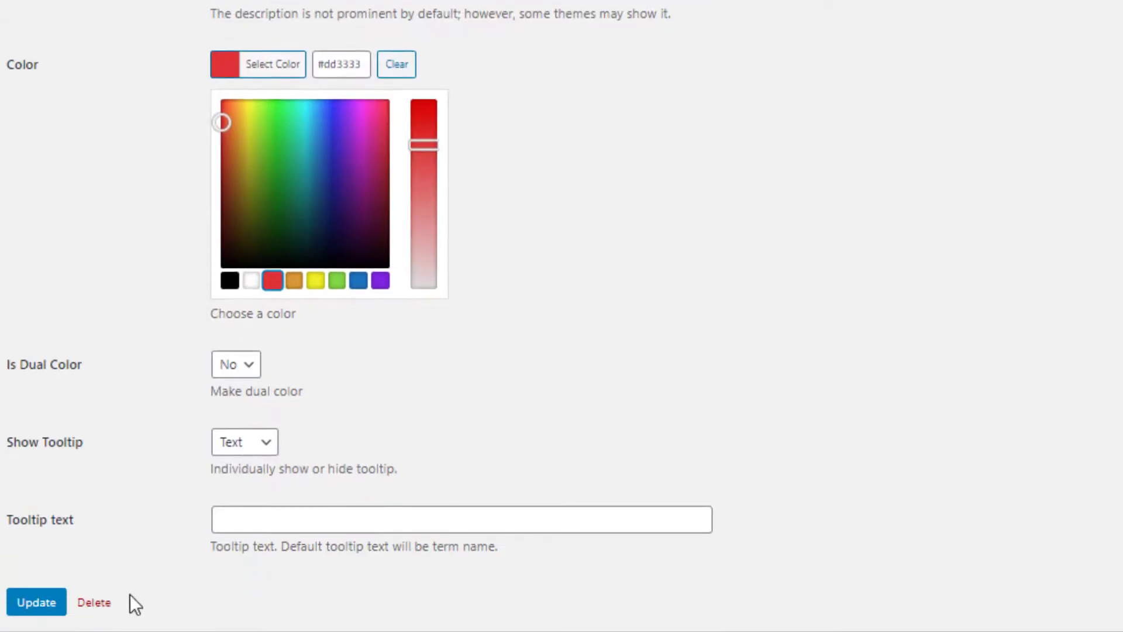
{"action": "left_click", "coordinate": [48, 600]}
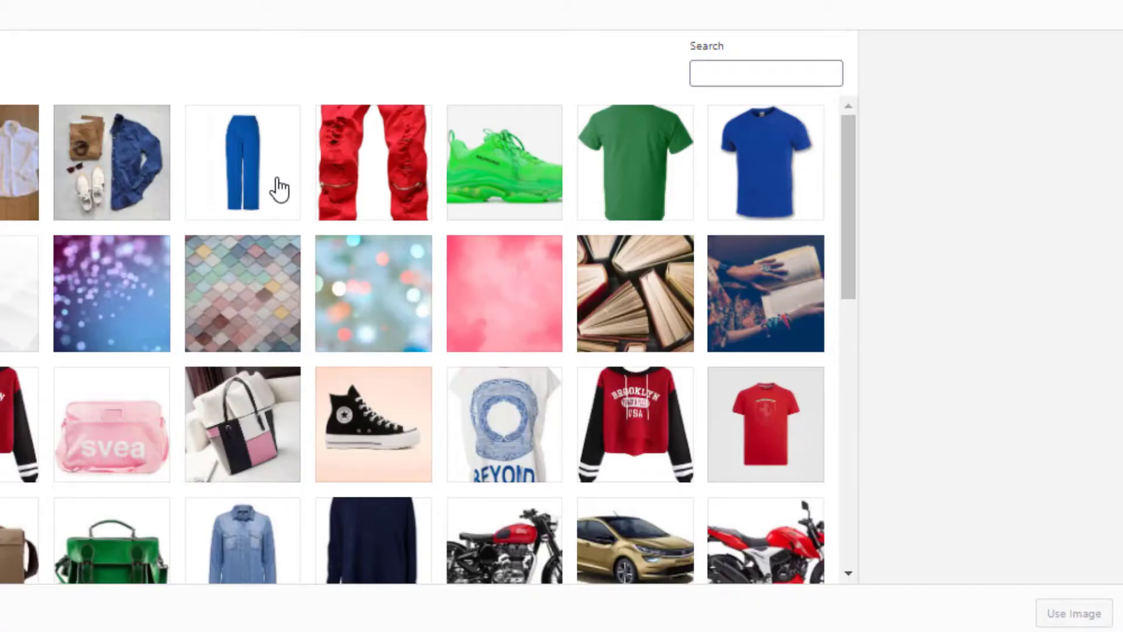
- Assign photos to Pant, Shirt and Shoe, then view the Variable Product page
{"action": "left_click", "coordinate": [280, 189]}
{"action": "left_click", "coordinate": [1076, 612]}
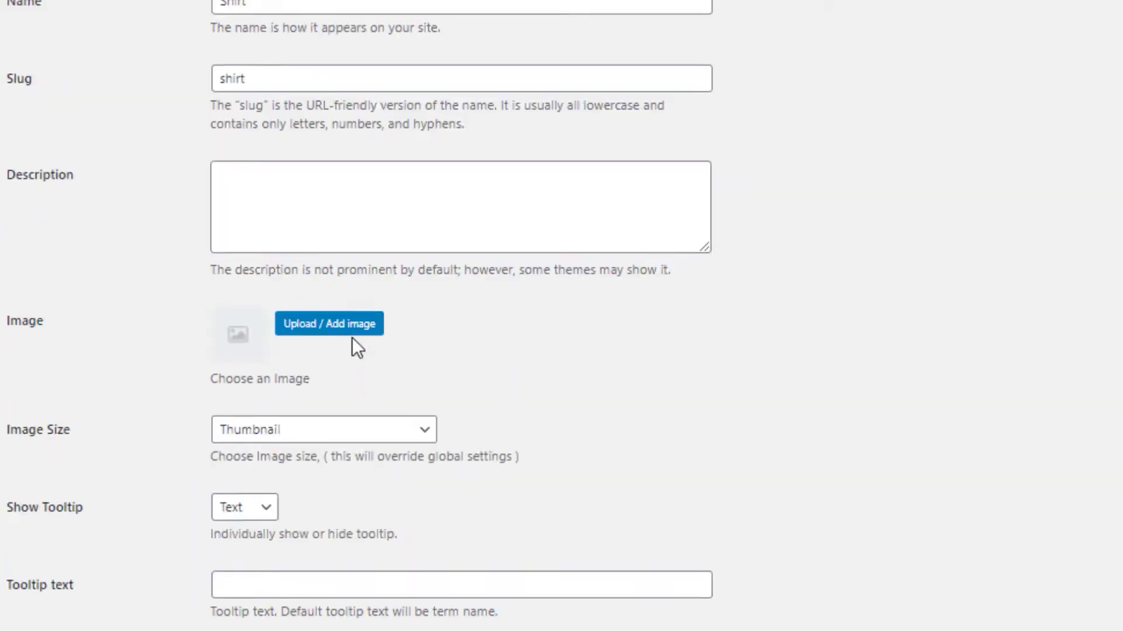
{"action": "left_click", "coordinate": [343, 337]}
{"action": "left_click", "coordinate": [1039, 581]}
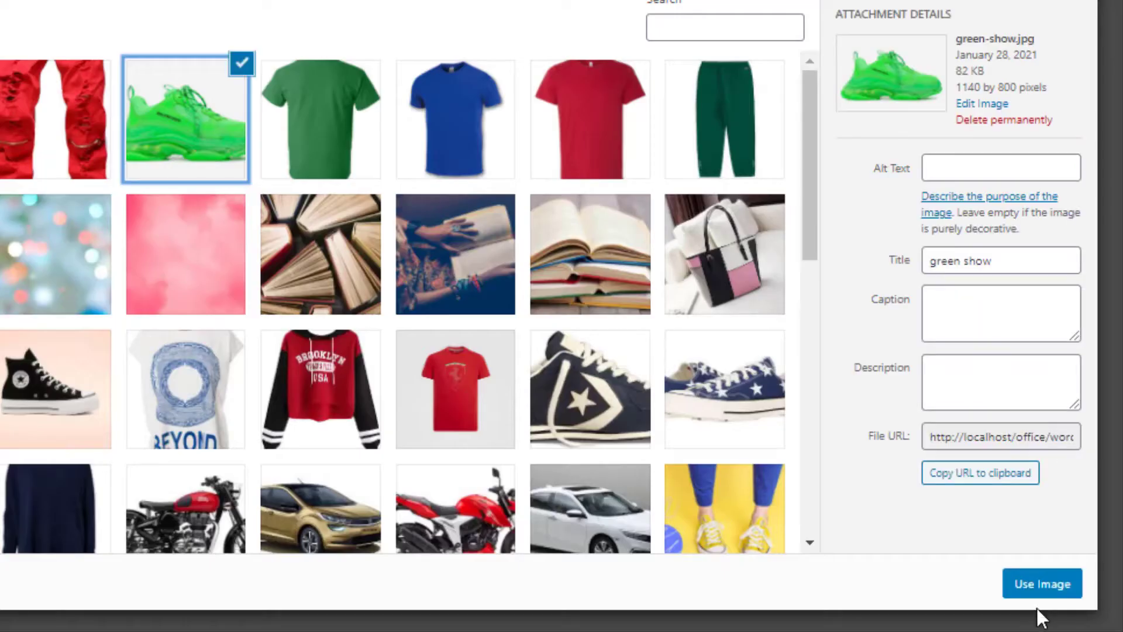
{"action": "left_click", "coordinate": [1038, 581]}
{"action": "left_click", "coordinate": [35, 618]}
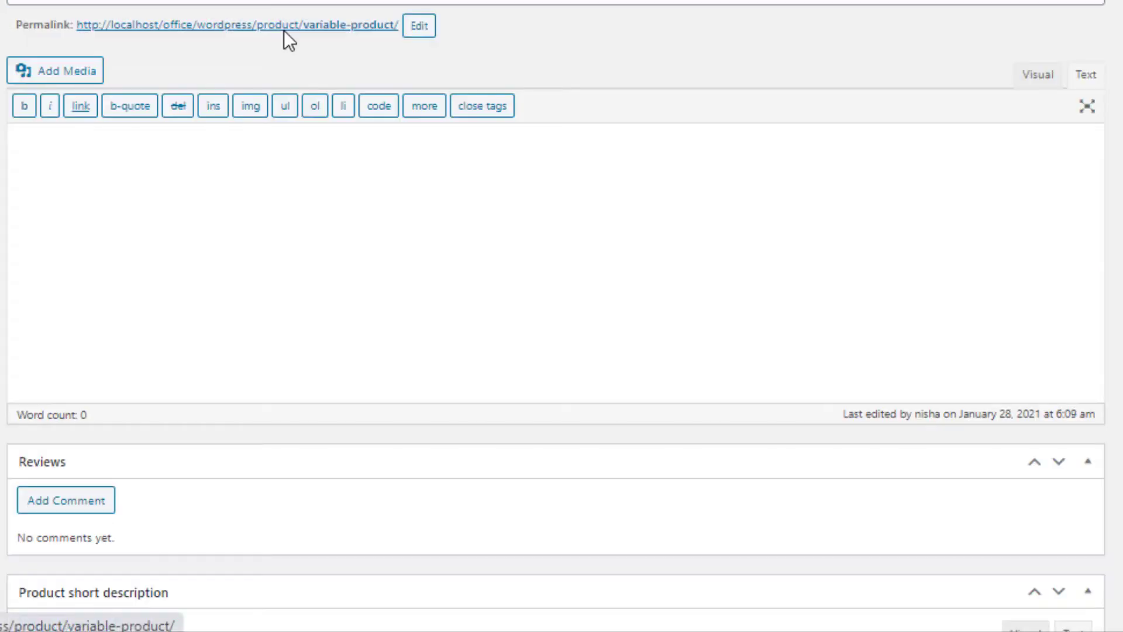
{"action": "left_click", "coordinate": [283, 30]}
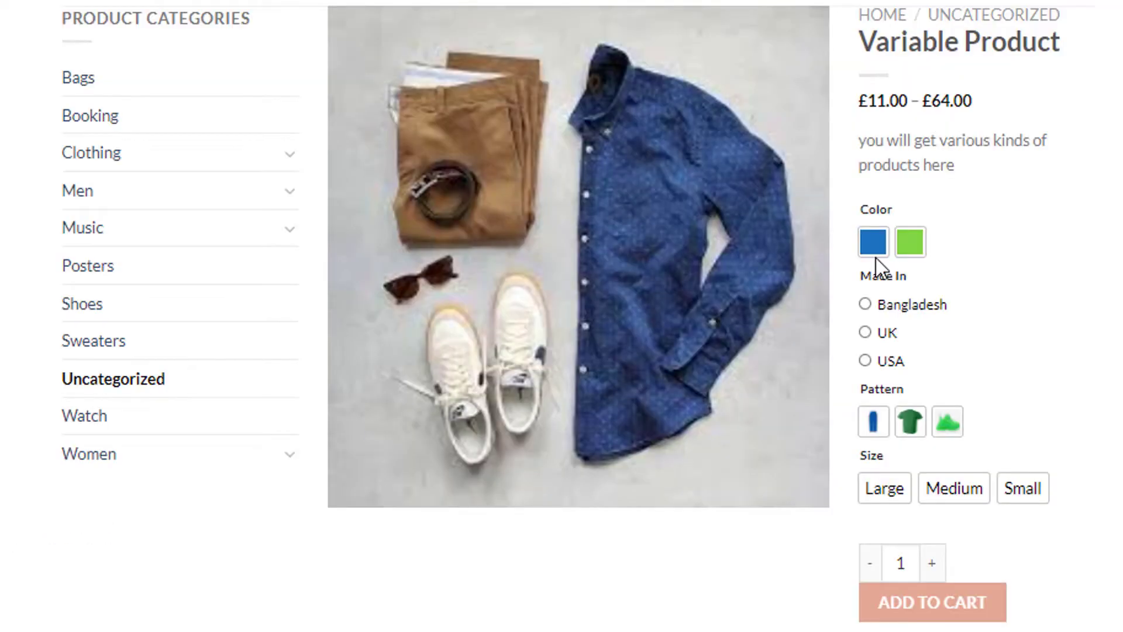